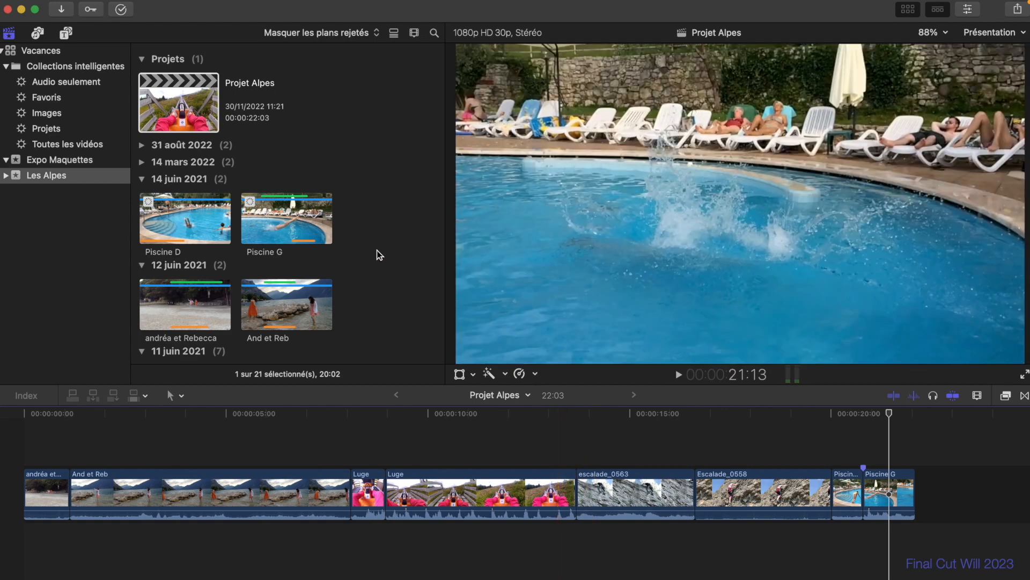
# Select the favourite range of the Piscine G clip in the browser, and that of the first clip dated 12 juin 2021
pyautogui.click(272, 217)
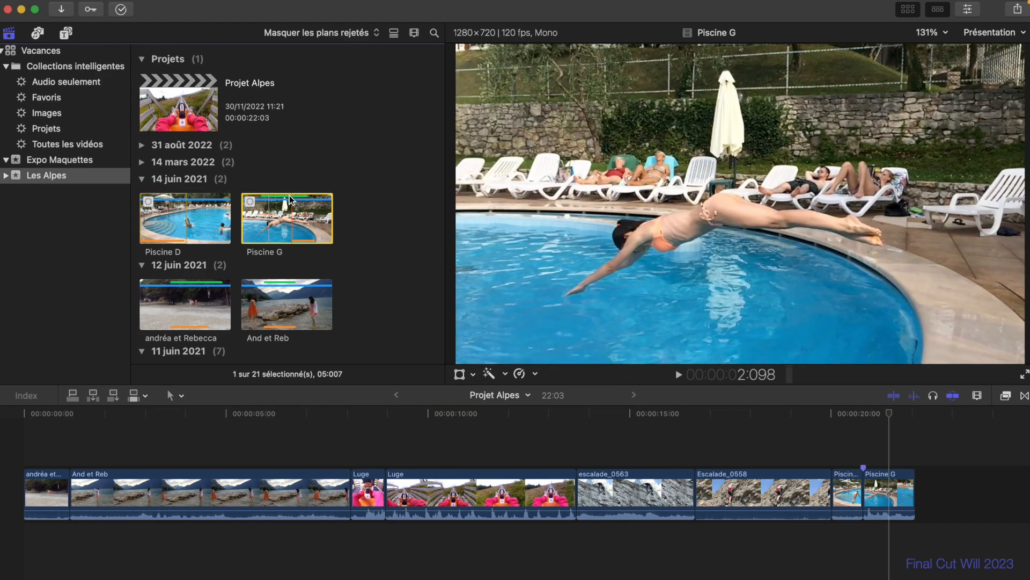
pyautogui.click(289, 196)
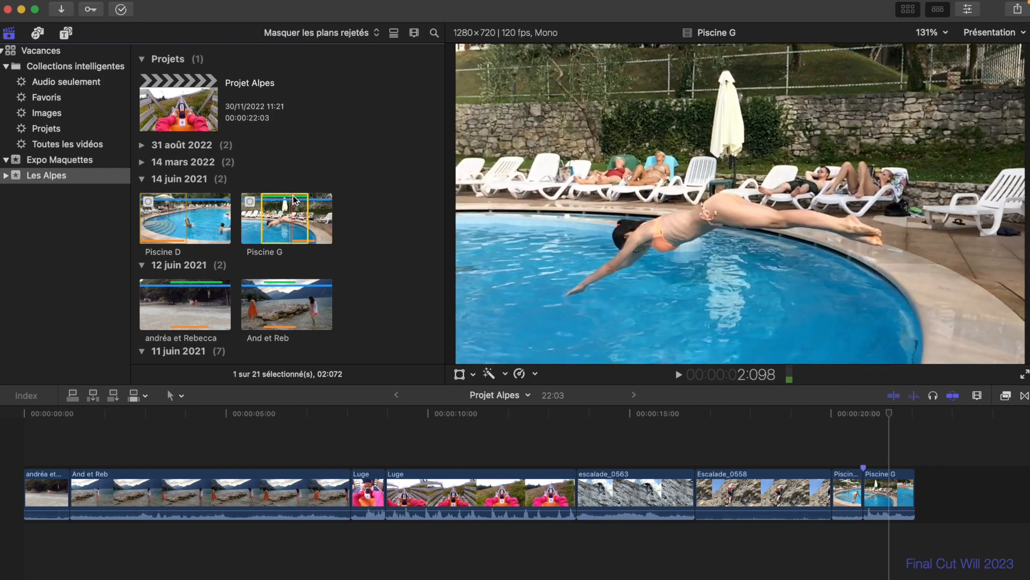
pyautogui.scroll(-4, 241, 269)
pyautogui.click(195, 230)
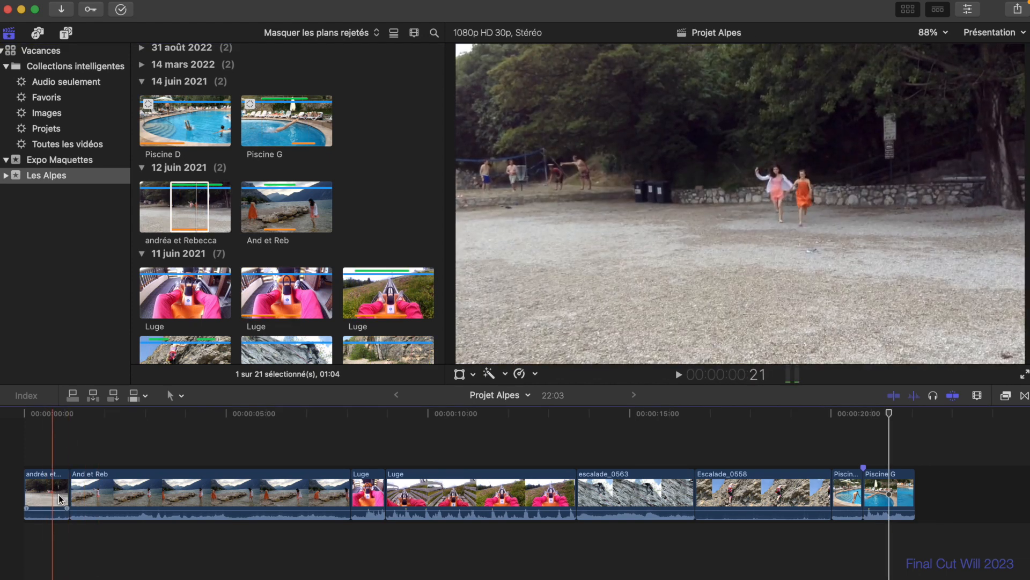
# Try extending the end of the first timeline clip by 19 frames, undo it, and look over the browser display options
pyautogui.moveTo(69, 493); pyautogui.dragTo(89, 494)
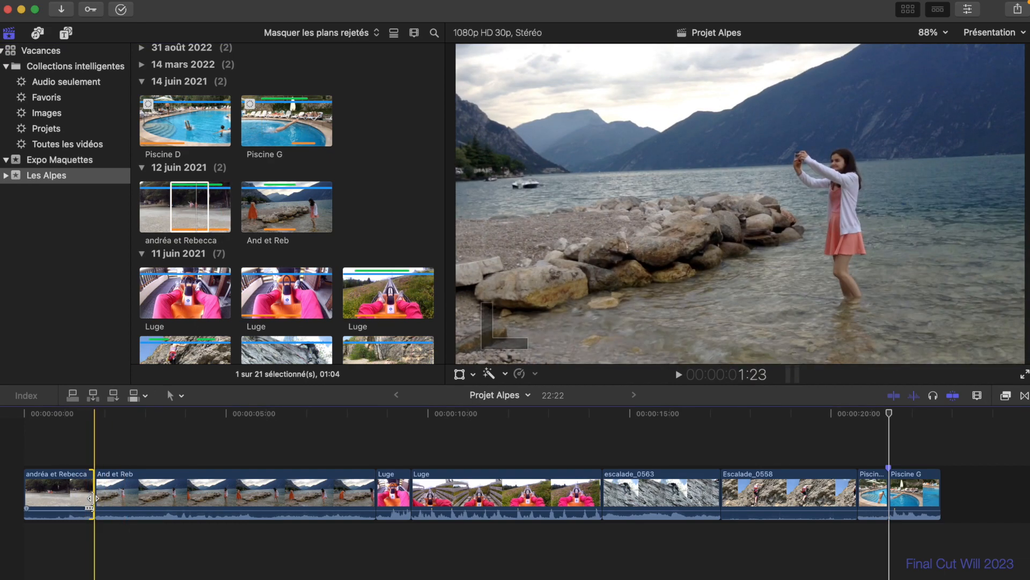
pyautogui.press('super+z')
pyautogui.click(381, 4)
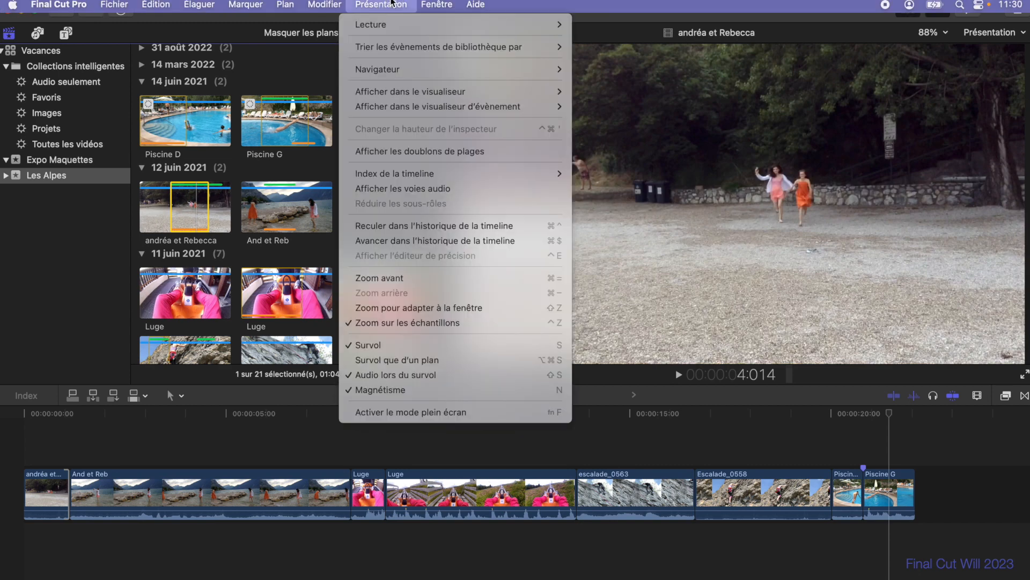
pyautogui.moveTo(404, 68)
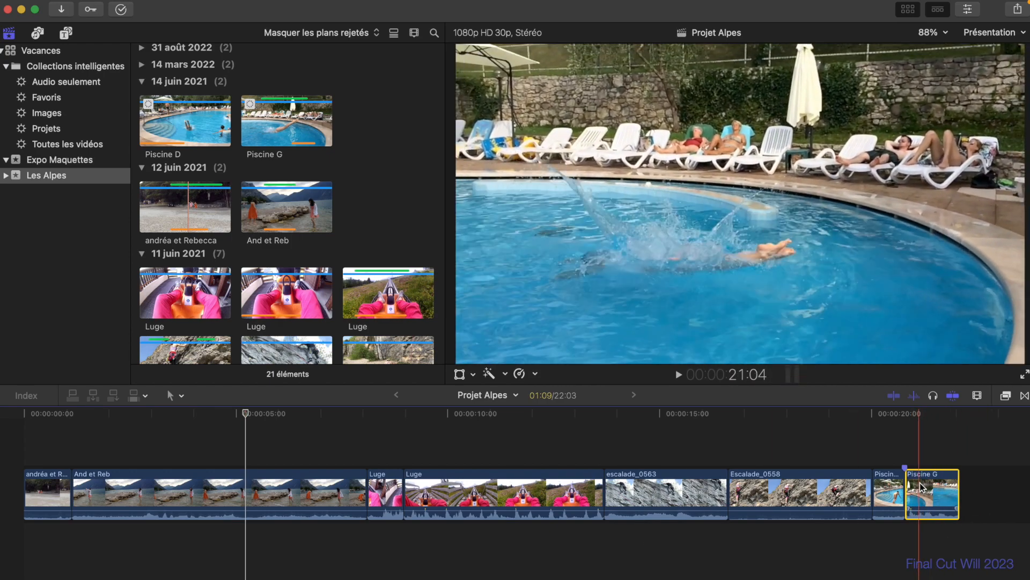
# Select a 7-frame range of the Piscine G timeline clip from 20:27, covering the diver's entry into the water, and play it
pyautogui.press('z')
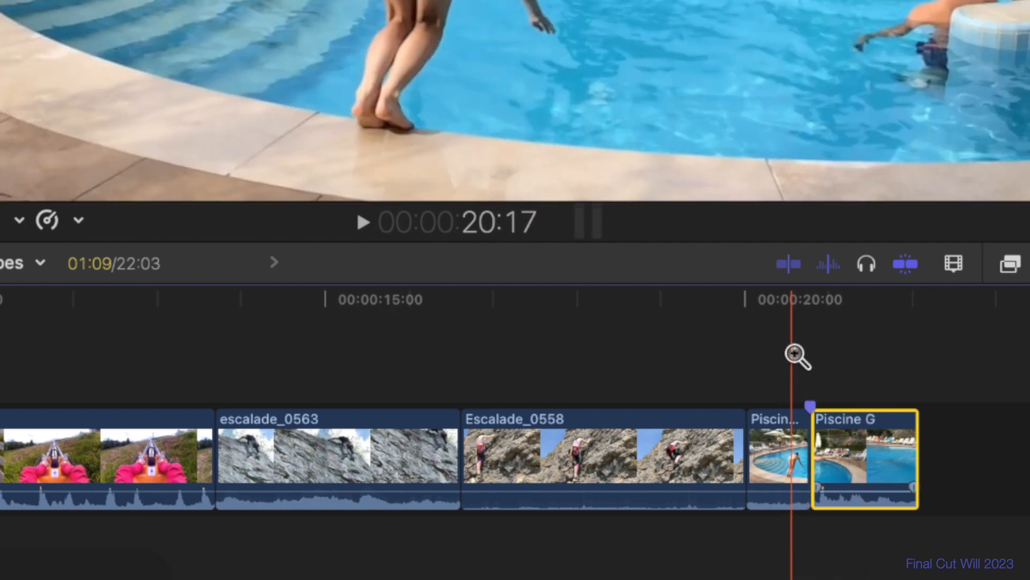
pyautogui.moveTo(775, 344); pyautogui.dragTo(954, 534)
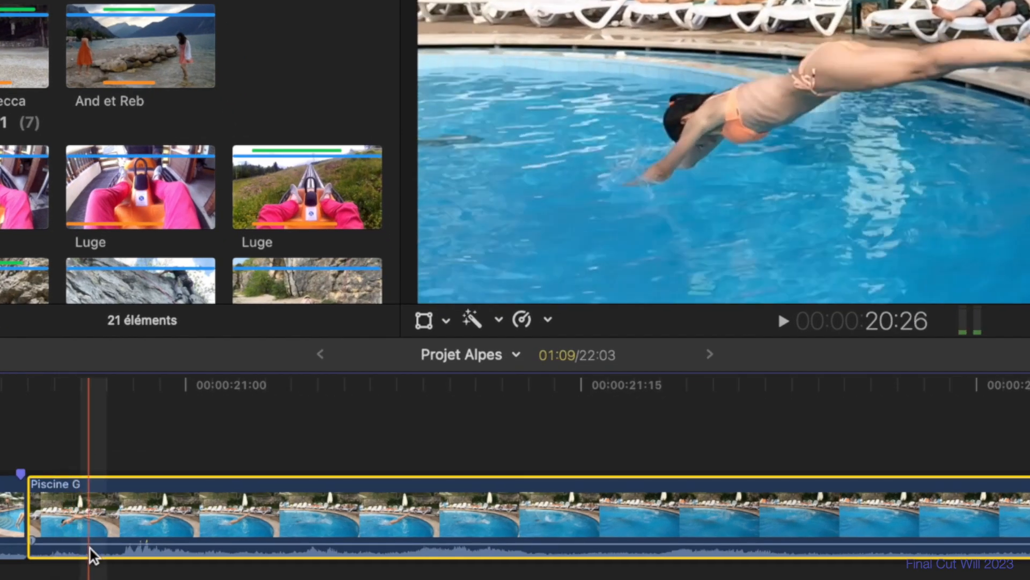
pyautogui.moveTo(262, 512)
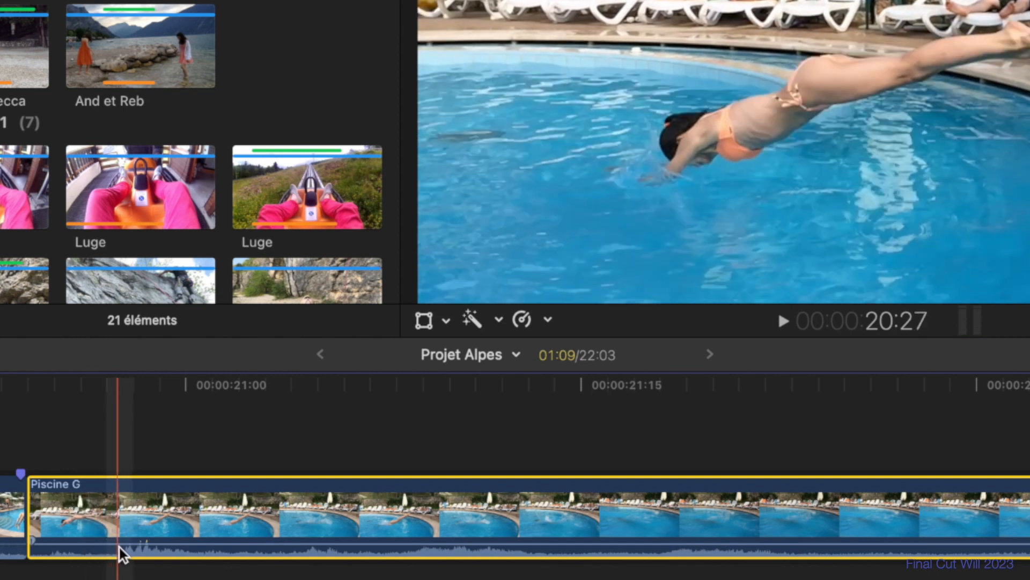
pyautogui.press('r')
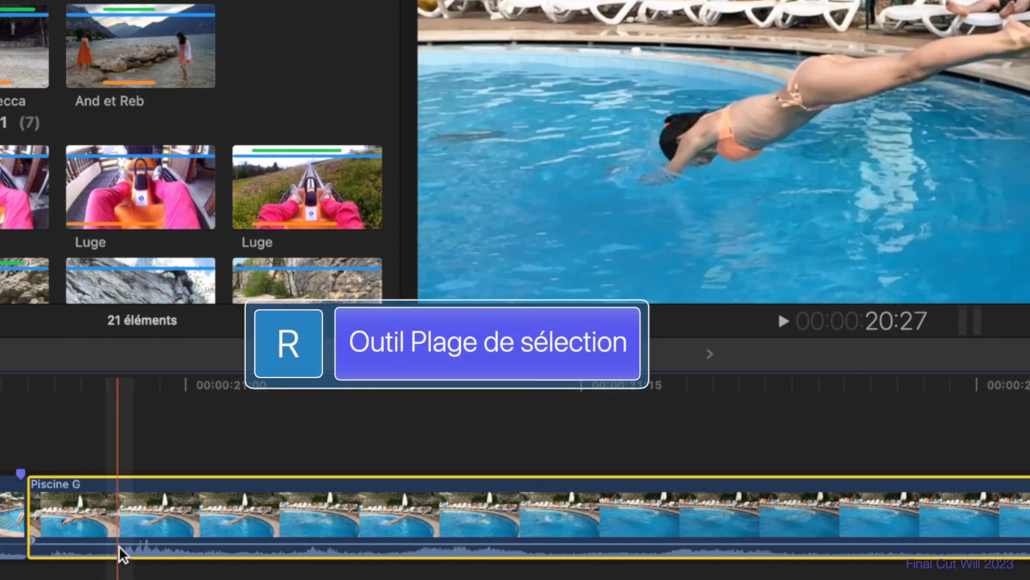
pyautogui.moveTo(107, 545); pyautogui.dragTo(288, 547)
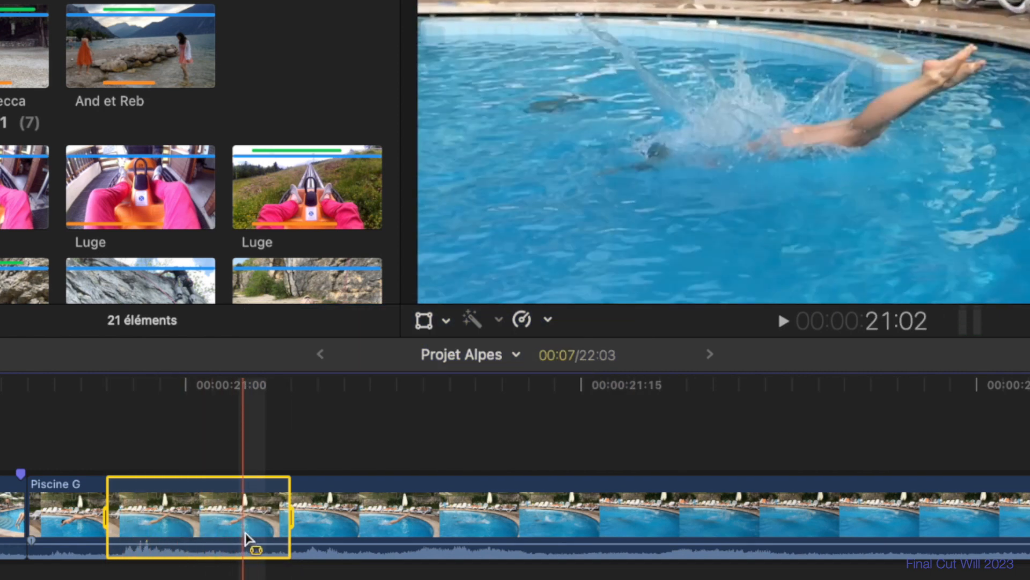
pyautogui.press('/')
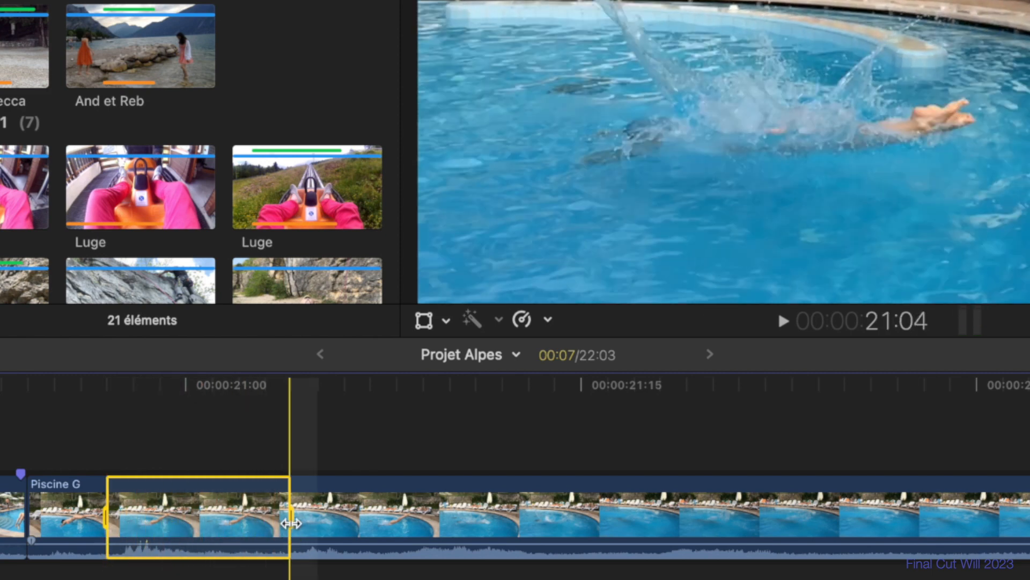
pyautogui.moveTo(290, 523); pyautogui.dragTo(289, 521)
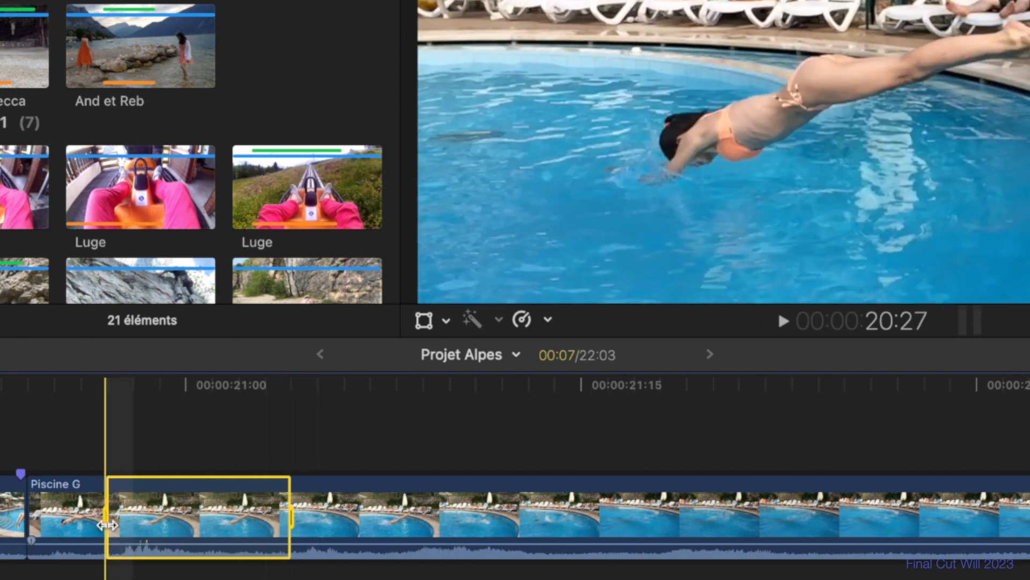
pyautogui.moveTo(107, 525)
pyautogui.mouseDown()
pyautogui.moveTo(131, 520)
pyautogui.moveTo(109, 521)
pyautogui.mouseUp()
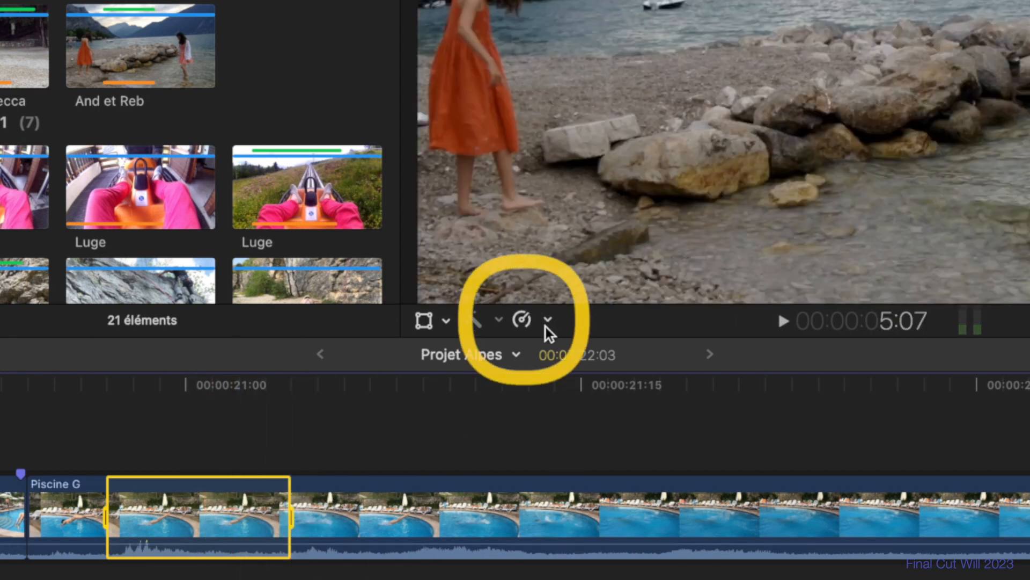
# Slow the selected range of Piscine G to 25 % speed
pyautogui.click(548, 321)
pyautogui.moveTo(609, 343)
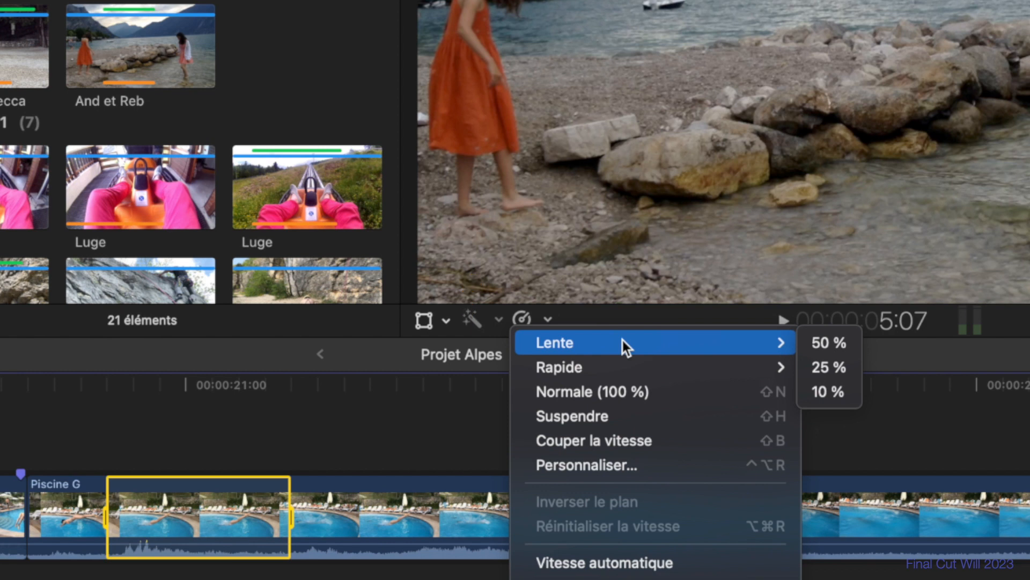
pyautogui.click(837, 368)
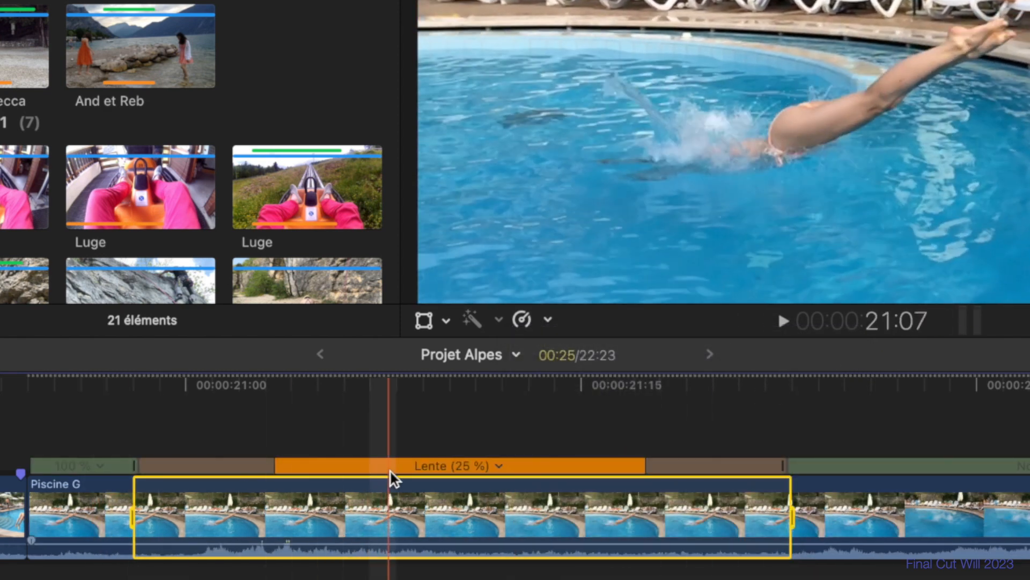
# Shorten the speed transitions on both sides of the 25 % slow-motion segment in Piscine G
pyautogui.hscroll(5, 391, 472)
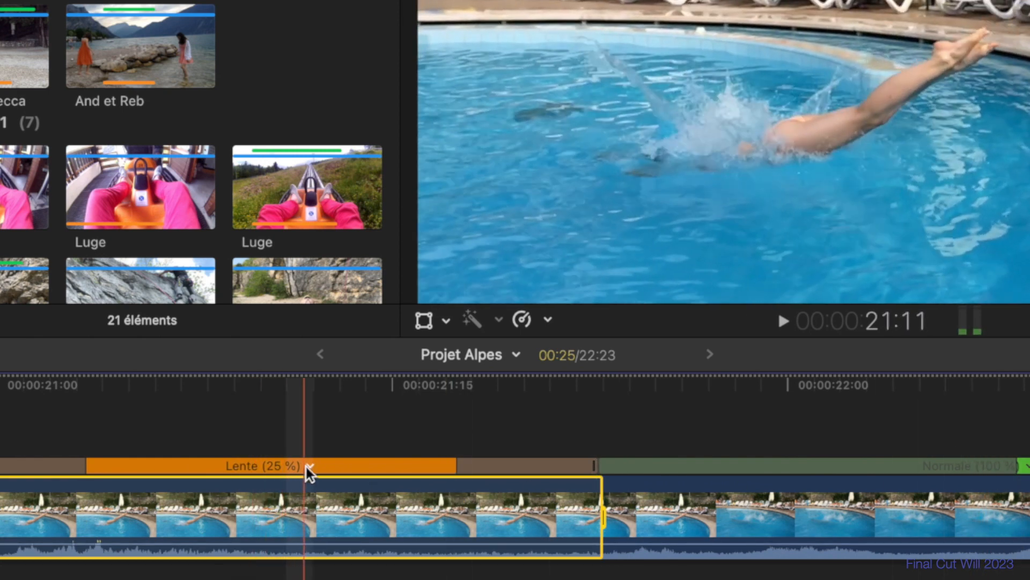
pyautogui.hscroll(-3, 626, 562)
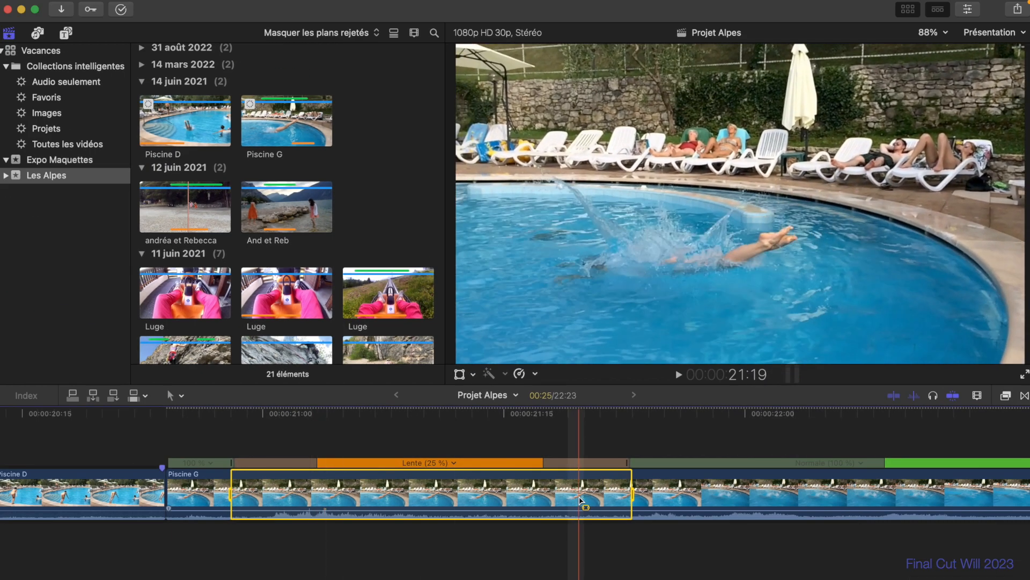
pyautogui.hscroll(5, 442, 449)
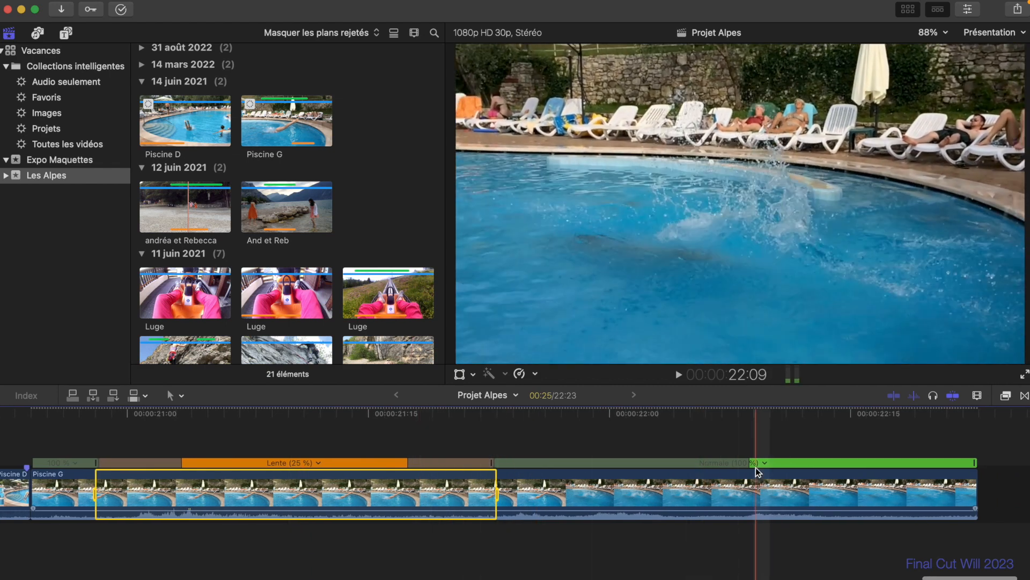
pyautogui.click(682, 463)
pyautogui.moveTo(681, 462); pyautogui.dragTo(485, 473)
# Play the timeline back and forth through the slowed dive to check the slow motion
pyautogui.press('space')
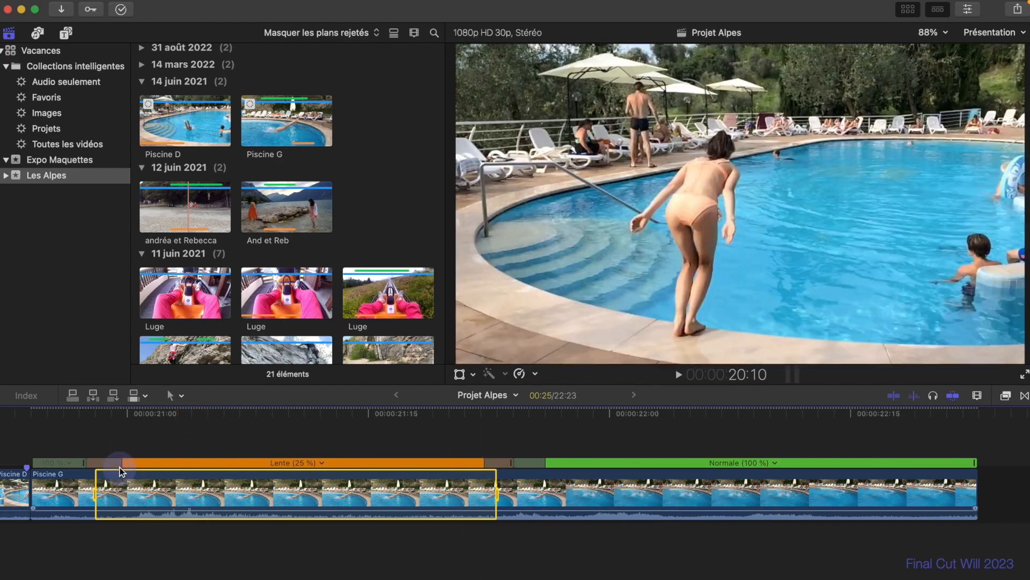
pyautogui.press('k')
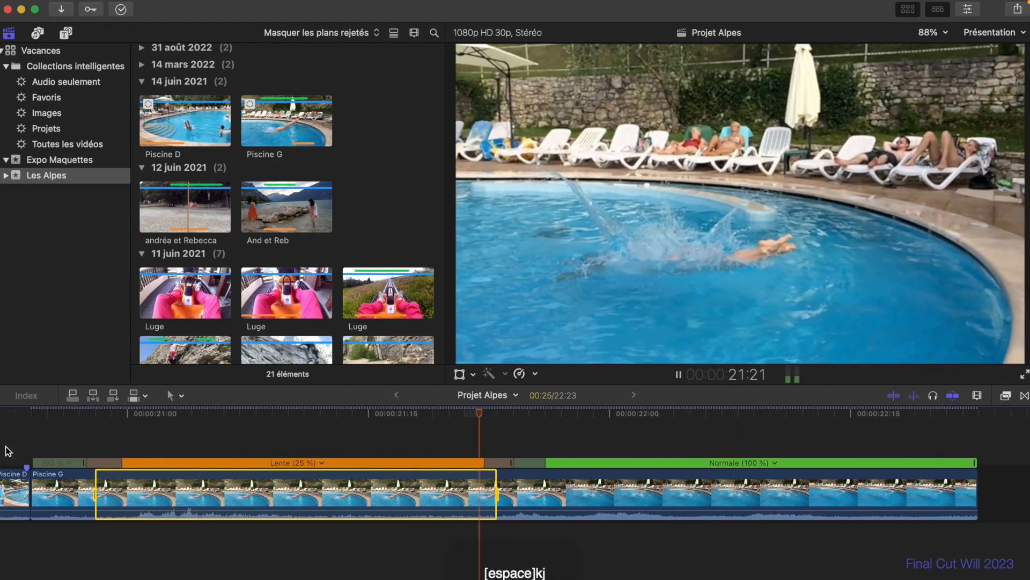
pyautogui.press('j')
pyautogui.press('l')
pyautogui.press('k')
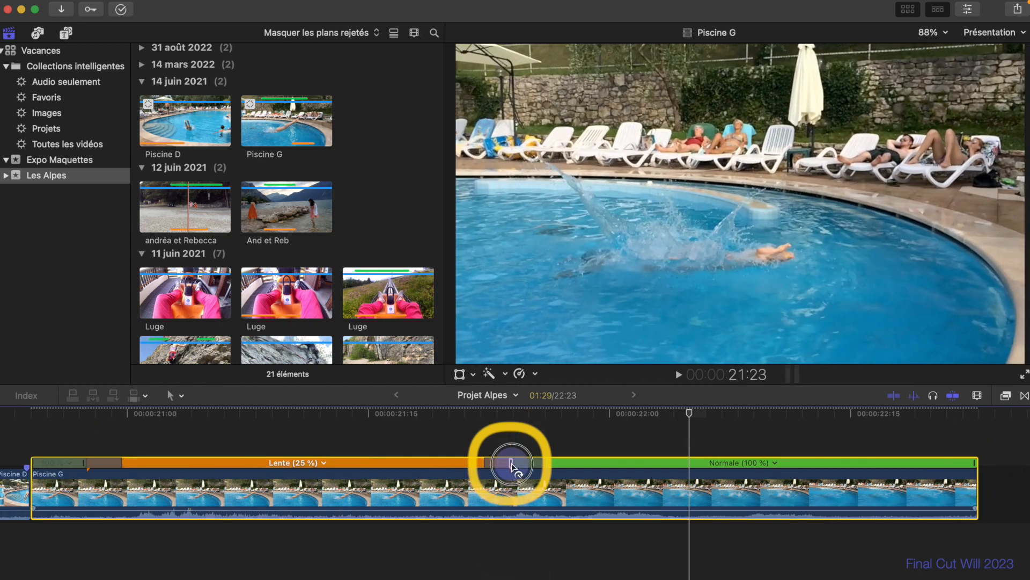
# Stretch the slow-motion segment of Piscine G to 20 % speed and hide the clip's speed bar
pyautogui.moveTo(511, 468); pyautogui.dragTo(667, 494)
pyautogui.hotkey('shift', 'z')
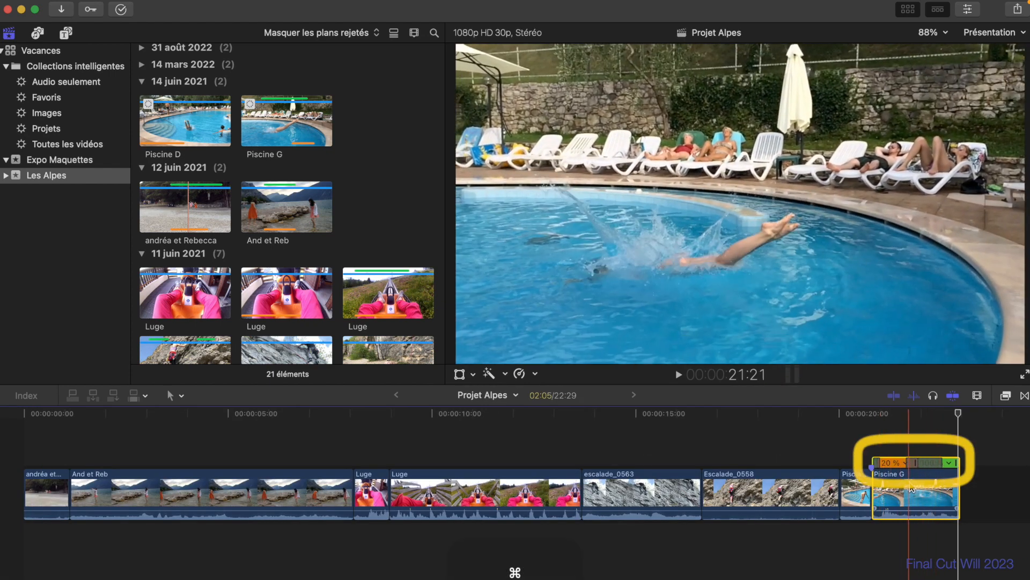
pyautogui.press('super+r')
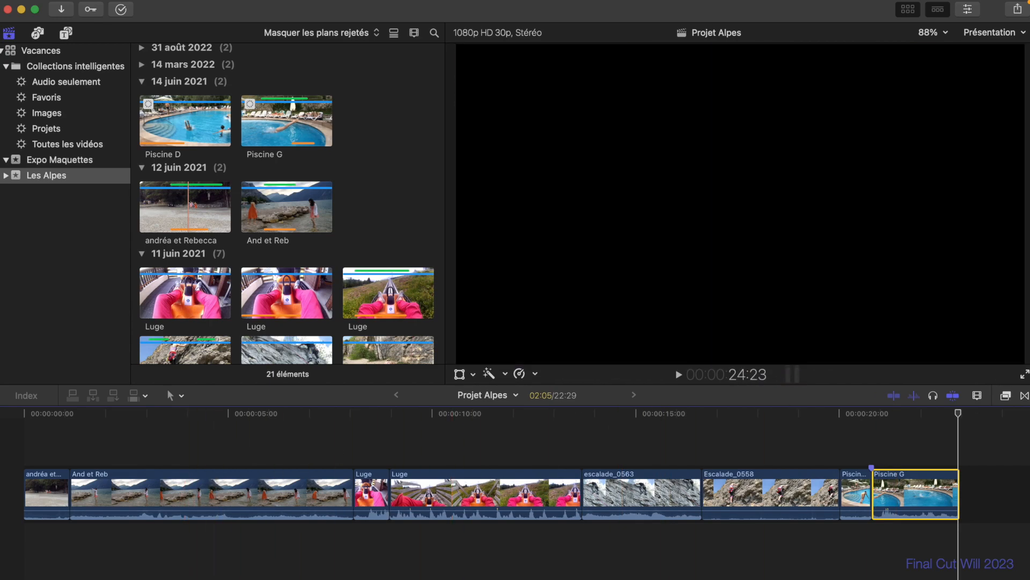
# Turn off audio skimming and snapping (Magnétisme) for the timeline
pyautogui.click(915, 395)
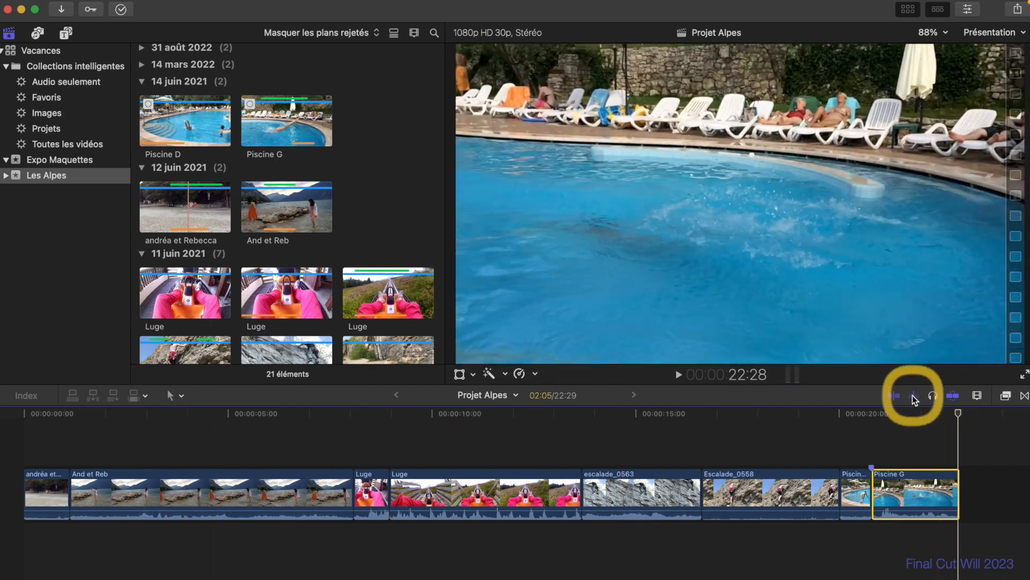
pyautogui.click(912, 396)
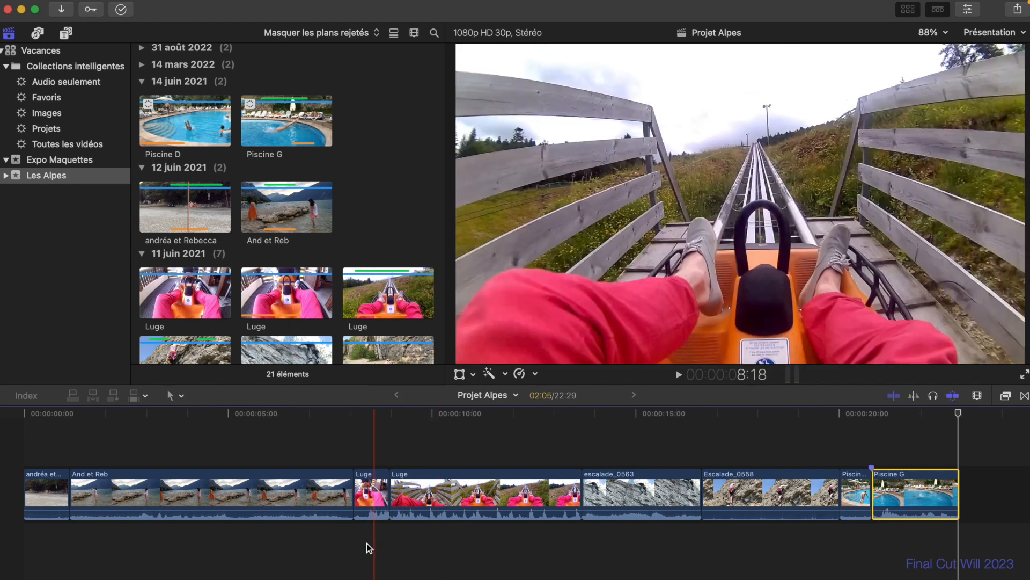
pyautogui.click(351, 550)
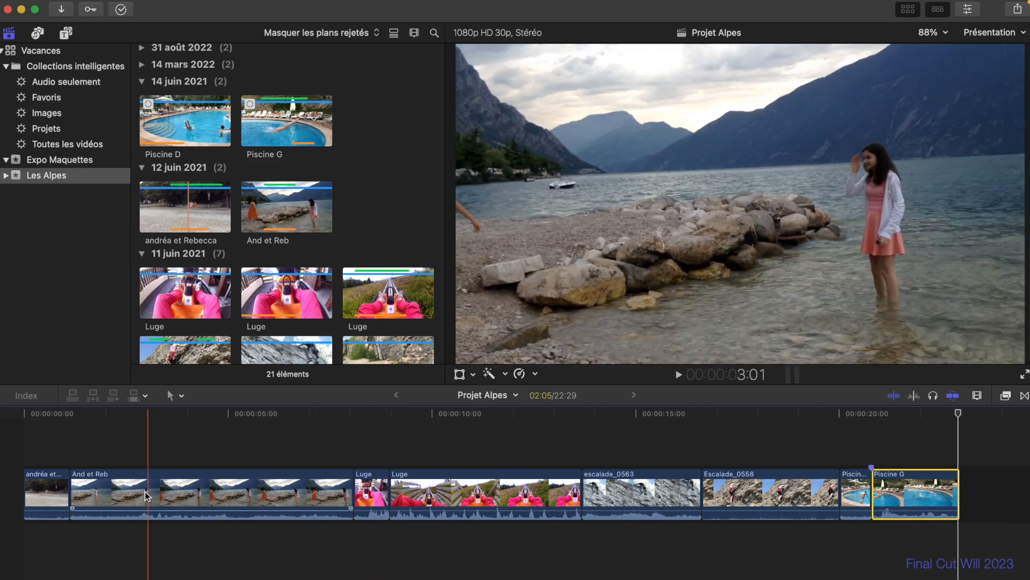
pyautogui.click(70, 488)
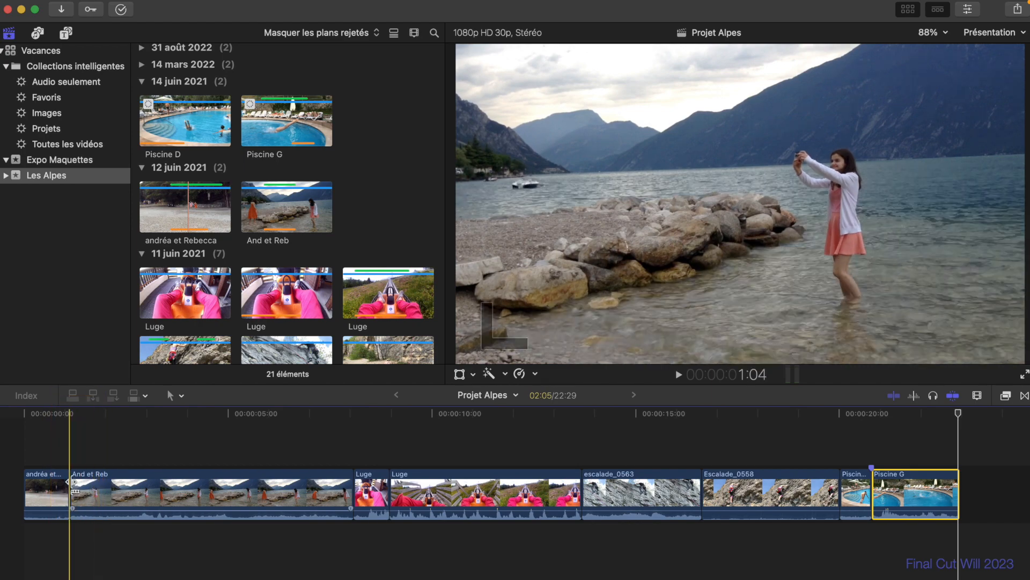
pyautogui.press('n')
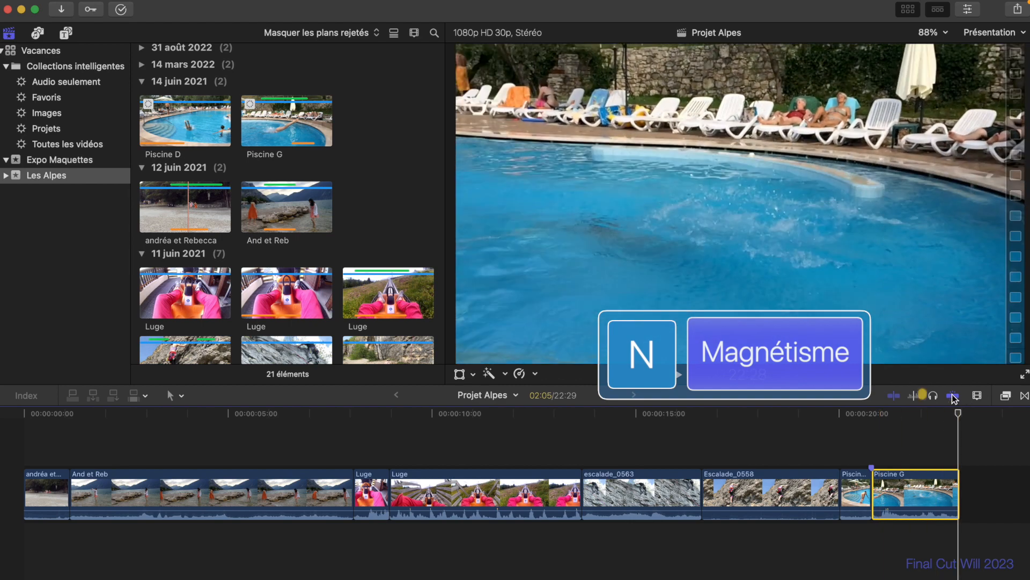
pyautogui.click(952, 397)
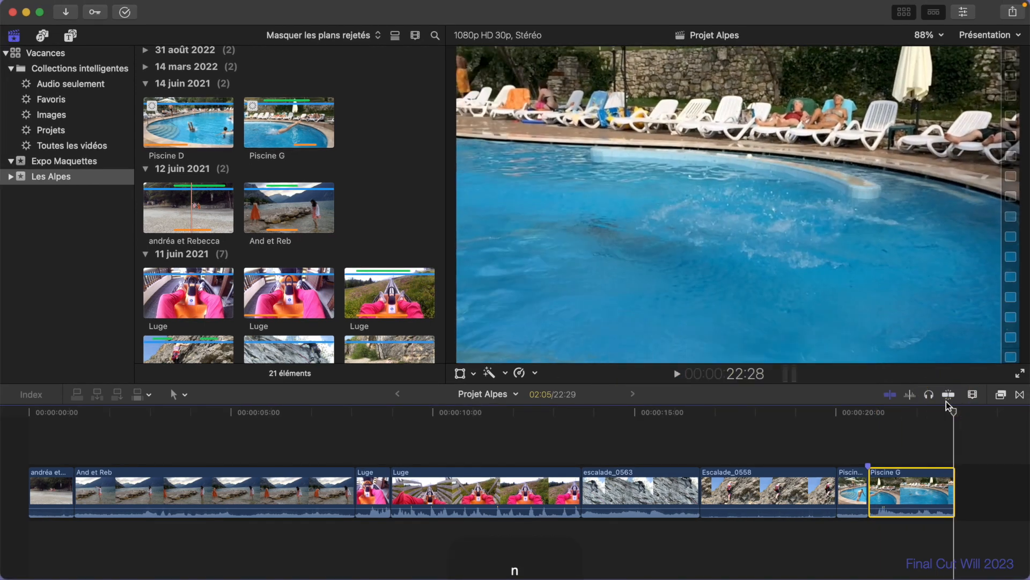
# Add a standard title (Titre standard) above the timeline clips and shorten it from its end
pyautogui.hotkey('ctrl', 't')
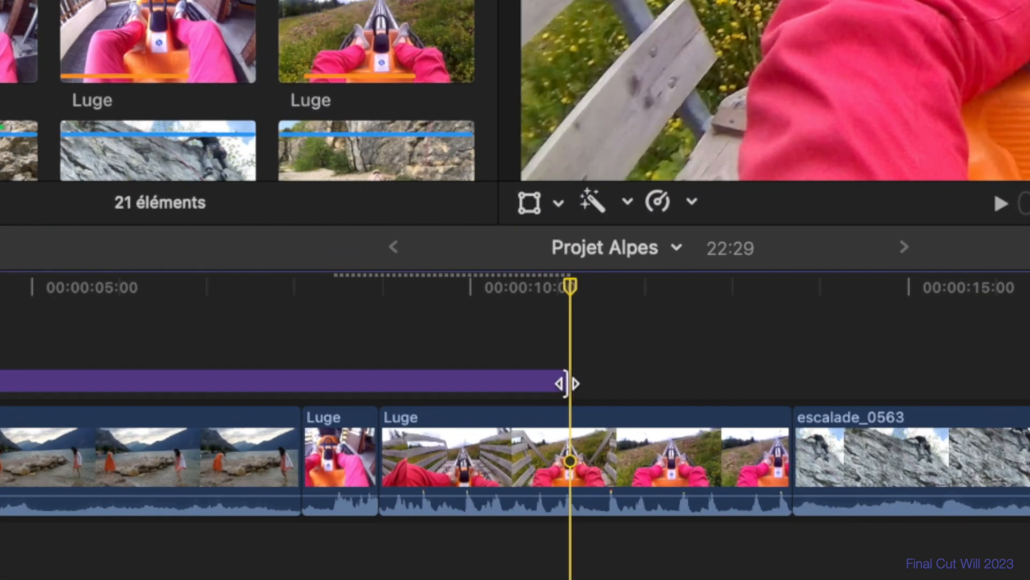
pyautogui.moveTo(478, 456); pyautogui.dragTo(465, 458)
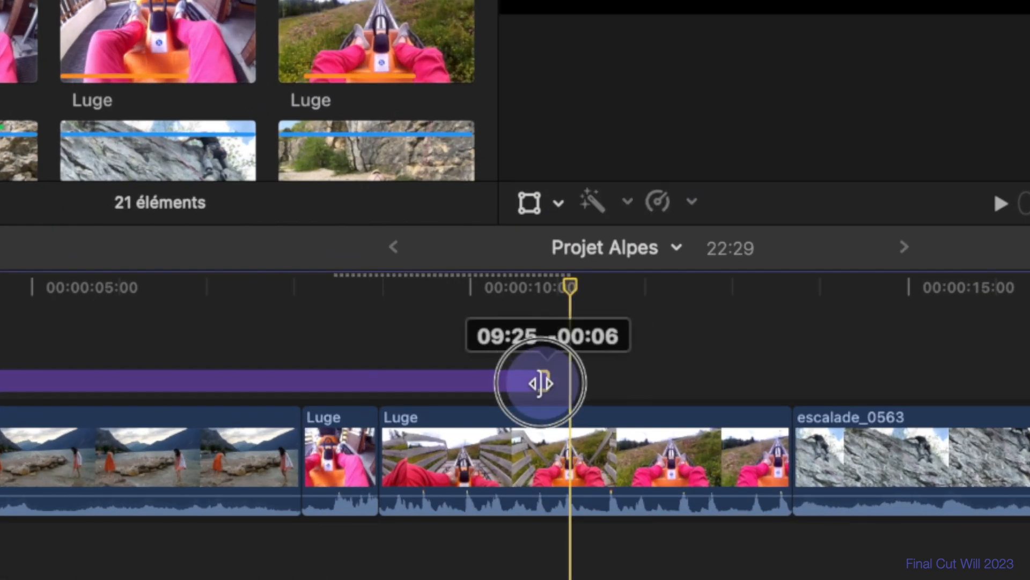
pyautogui.moveTo(541, 383); pyautogui.dragTo(356, 437)
pyautogui.click(107, 377)
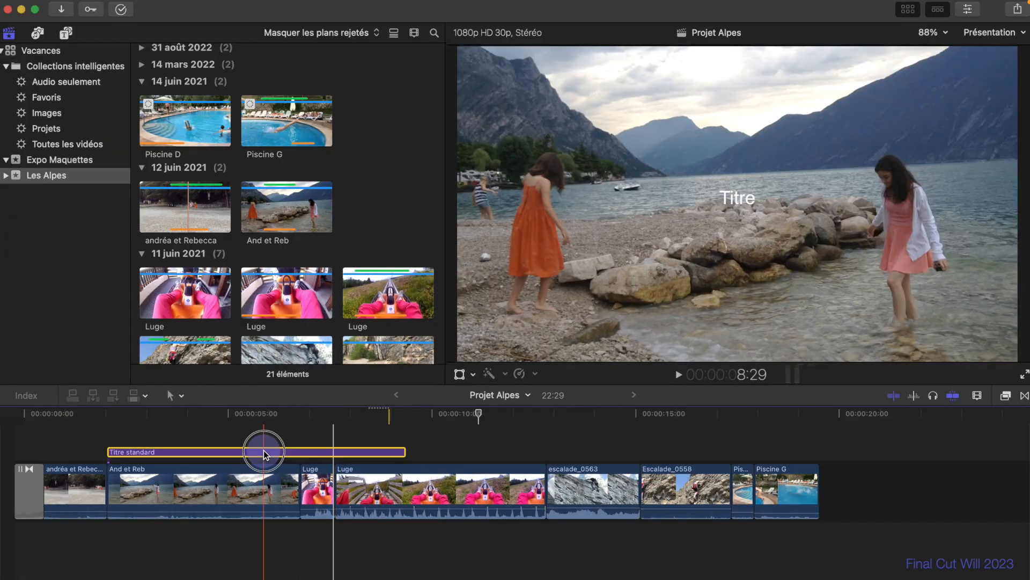
# Fit the title over the two Luge clips, and move it into the main storyline between Luge and escalade_0563
pyautogui.moveTo(263, 449); pyautogui.dragTo(471, 434)
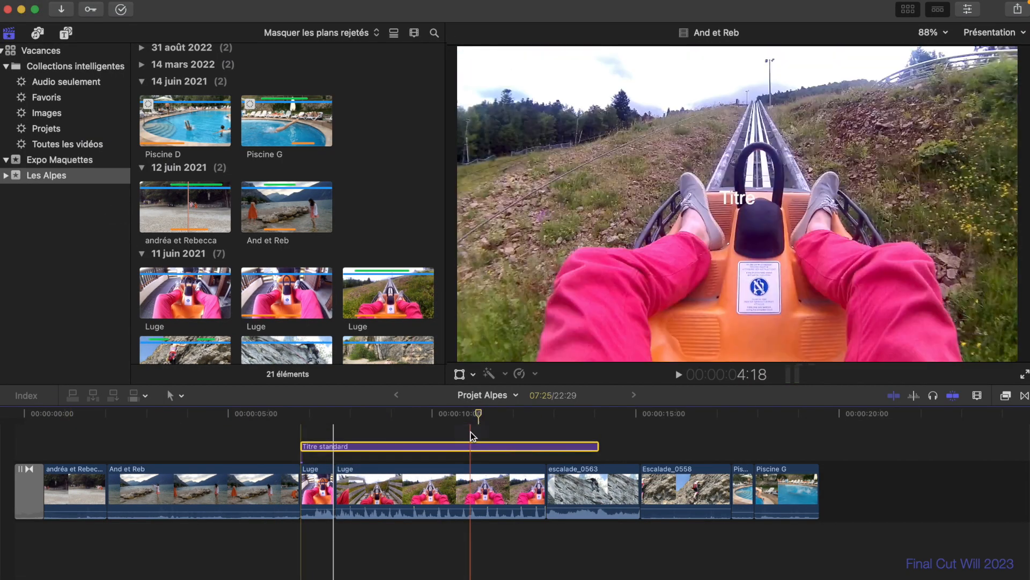
pyautogui.moveTo(597, 447); pyautogui.dragTo(536, 475)
pyautogui.click(504, 452)
pyautogui.moveTo(543, 487); pyautogui.dragTo(617, 510)
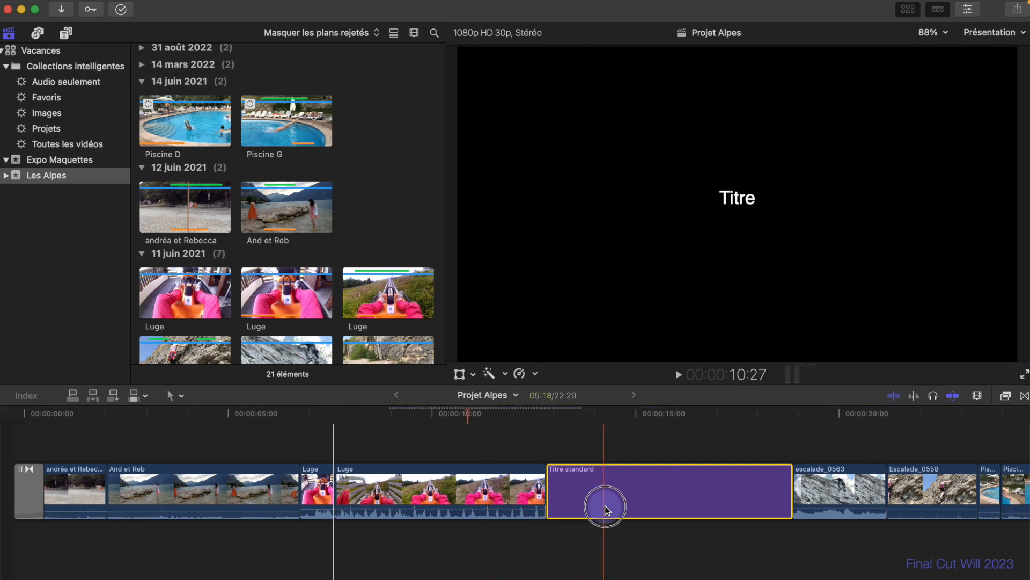
# Move the standard title back above the two Luge clips and replace its text with "Luge d'été"
pyautogui.moveTo(605, 508); pyautogui.dragTo(361, 448)
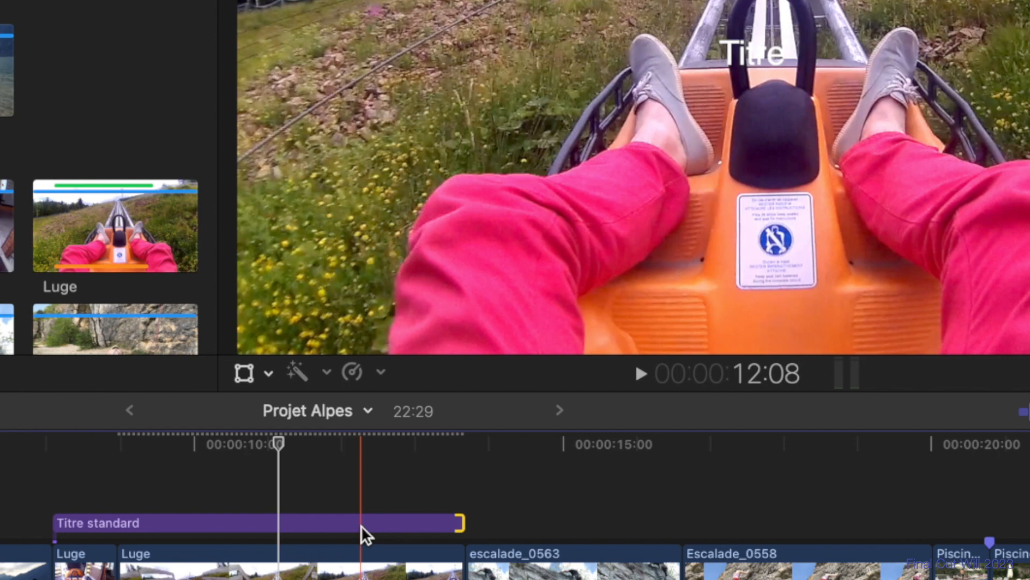
pyautogui.click(362, 523)
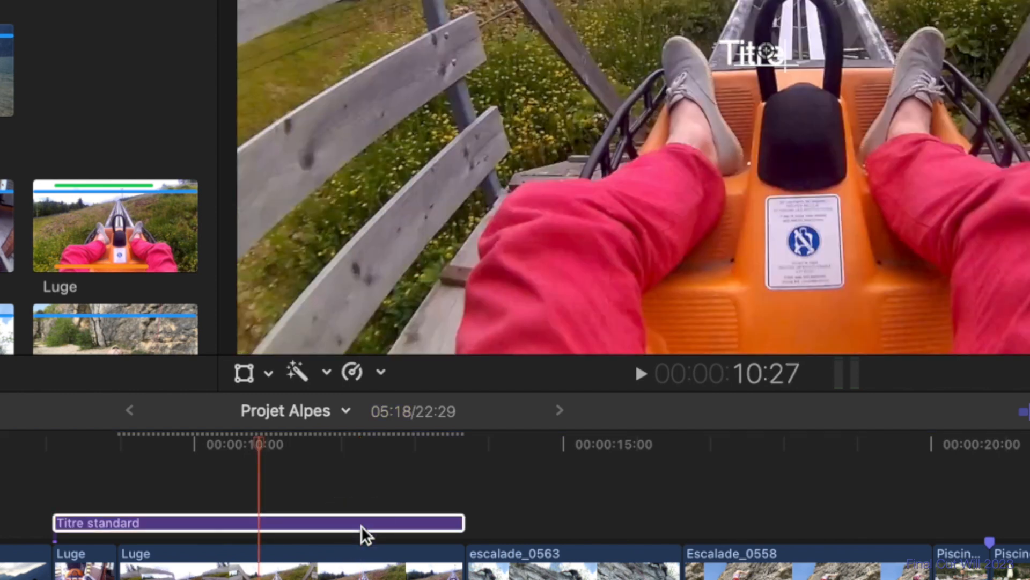
pyautogui.click(362, 526)
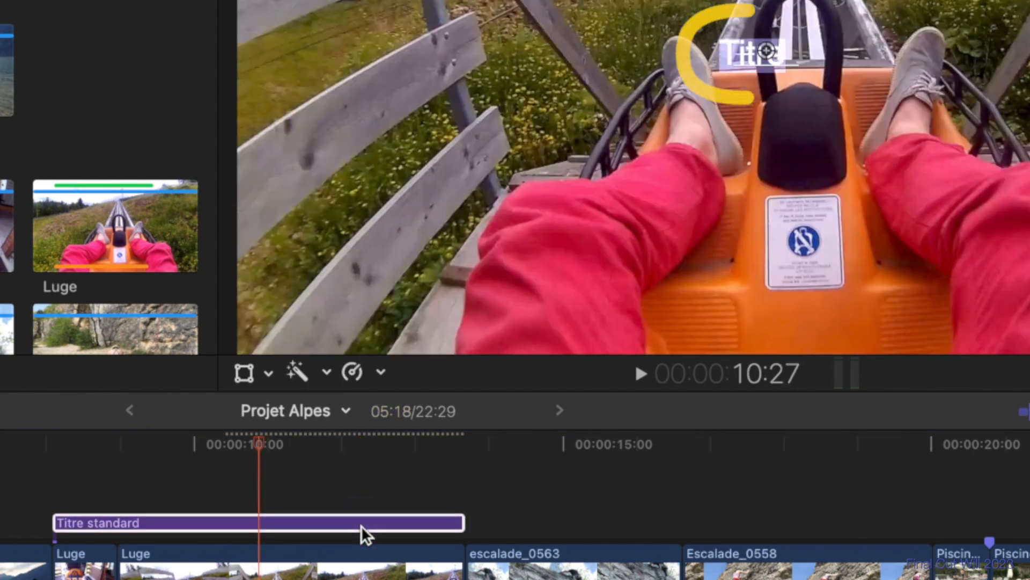
pyautogui.write("Luge d'")
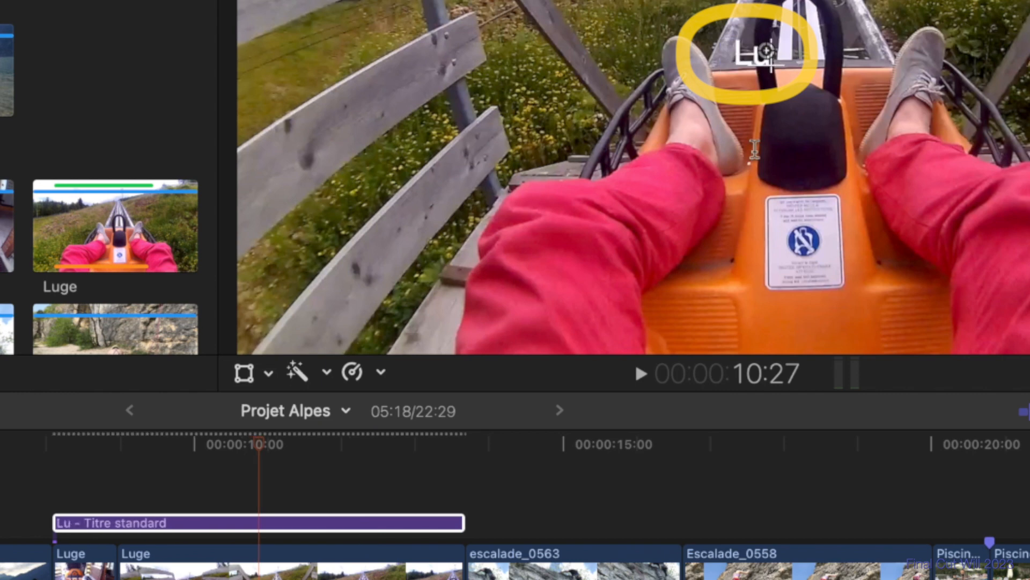
pyautogui.write('été')
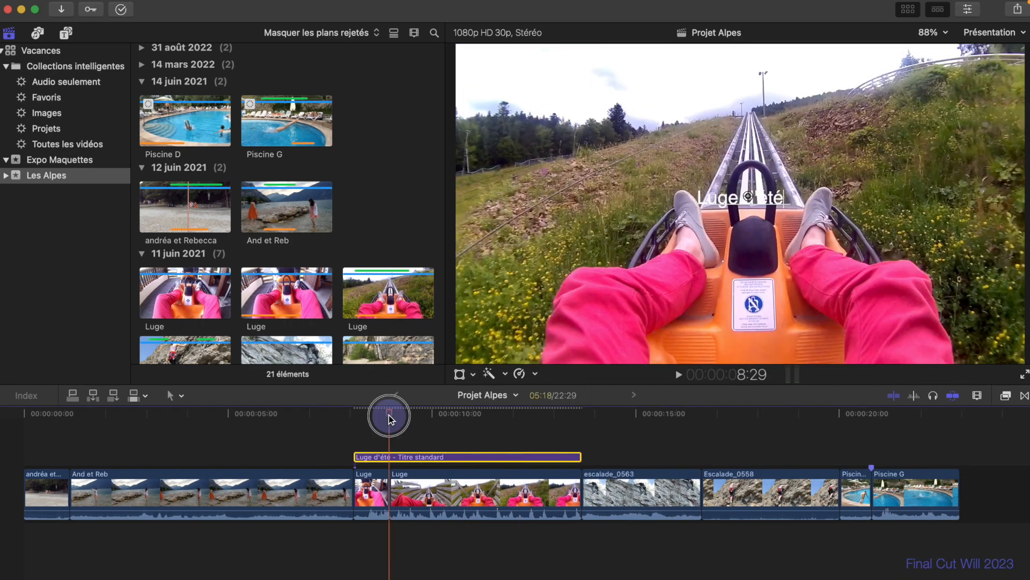
# Try to add another standard title at the start of the And et Reb clip, and undo it
pyautogui.moveTo(300, 424); pyautogui.dragTo(67, 421)
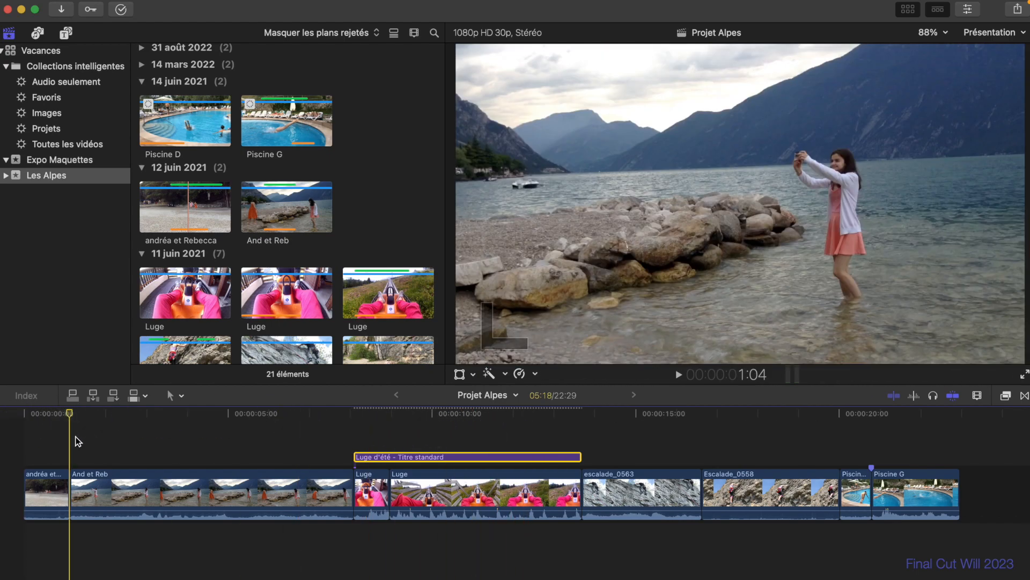
pyautogui.hotkey('ctrl', 't')
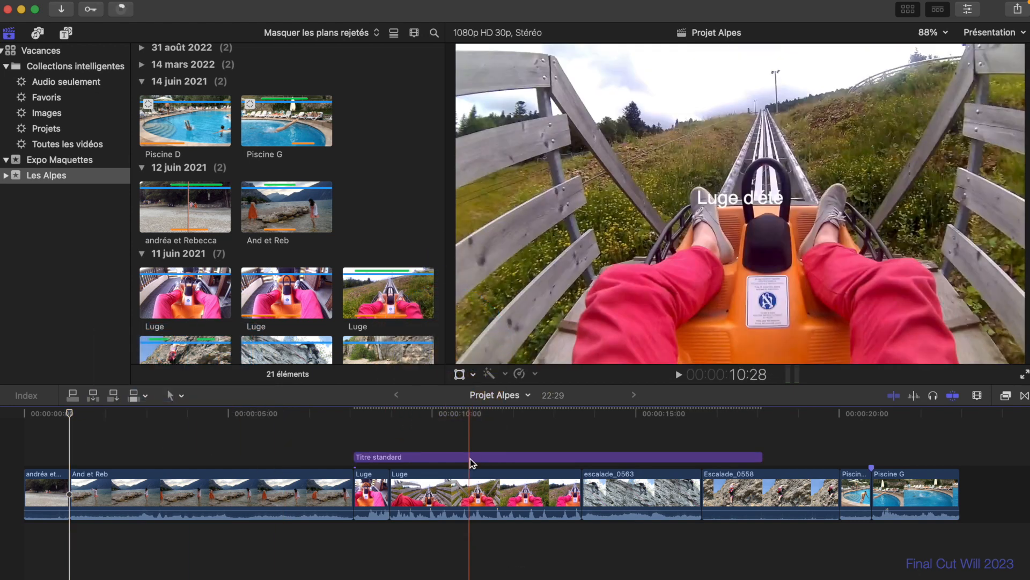
pyautogui.press('super+z')
pyautogui.hotkey('ctrl', 't')
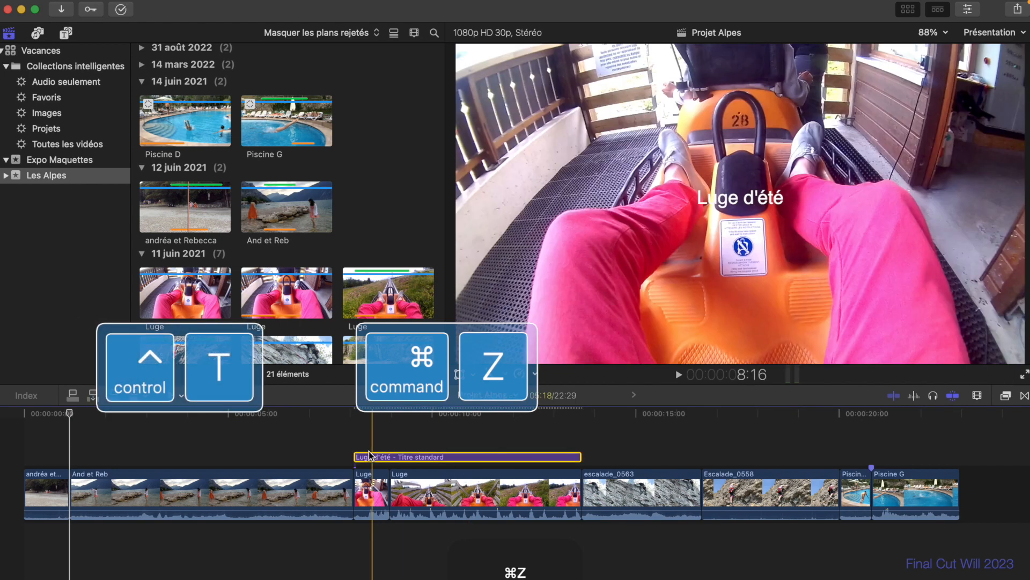
pyautogui.press('super+z')
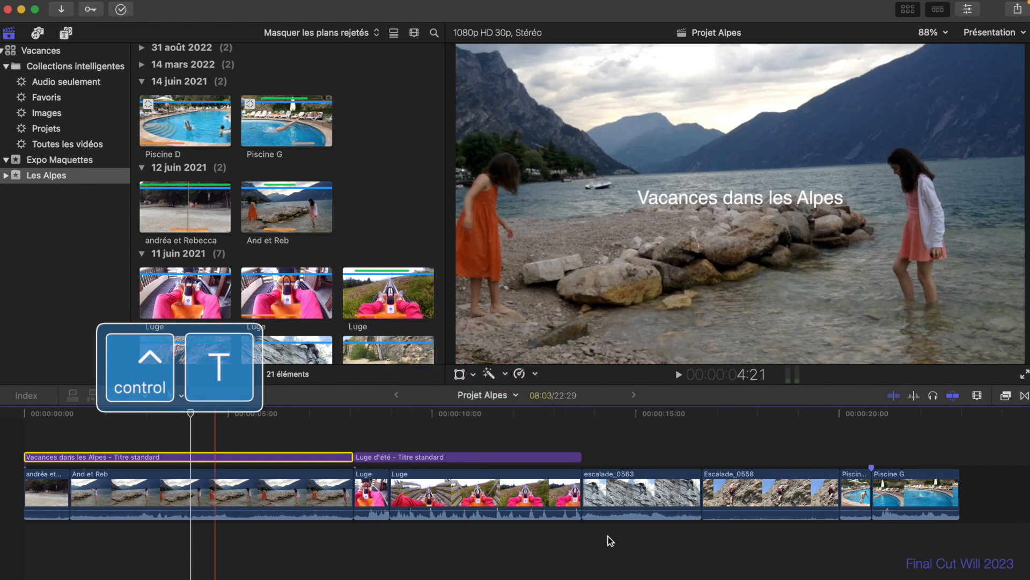
# Move the "Vacances dans les Alpes" text to the lower centre of the picture, and swap the browser for the inspector
pyautogui.moveTo(724, 201); pyautogui.dragTo(716, 322)
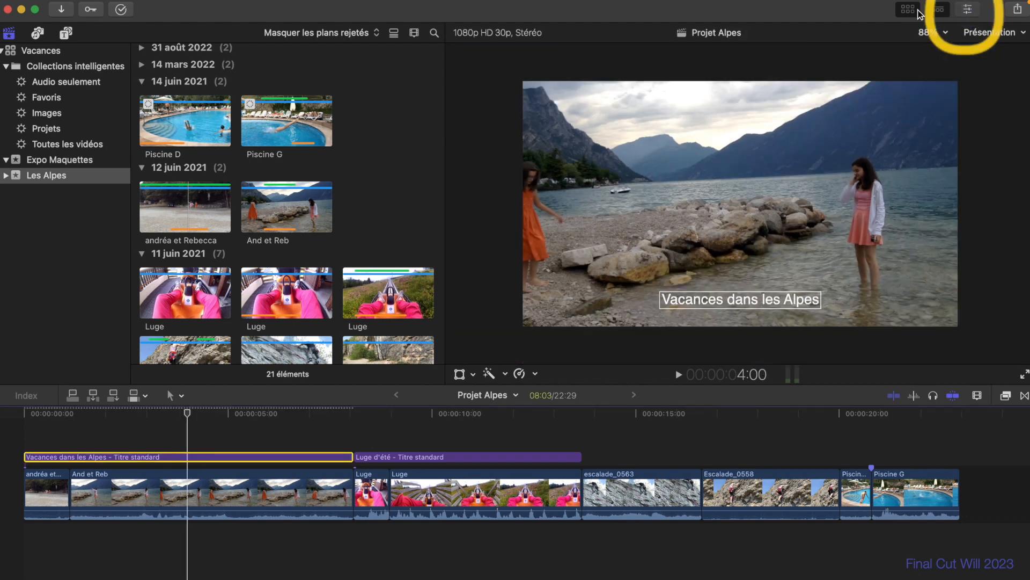
pyautogui.click(918, 10)
pyautogui.press('super+4')
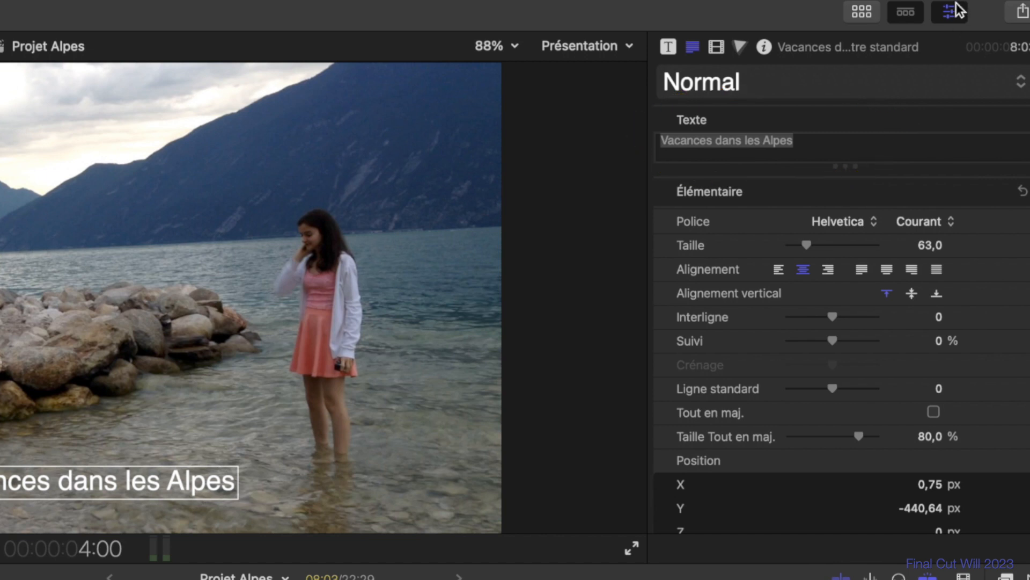
# Try the Grunge 2D style on the "Vacances dans les Alpes" title
pyautogui.click(720, 82)
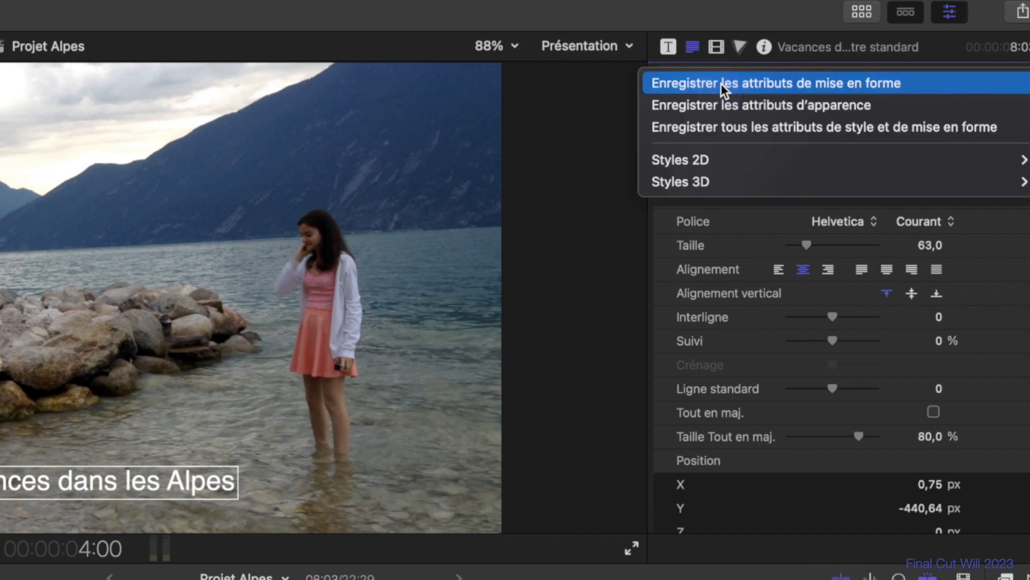
pyautogui.moveTo(713, 166)
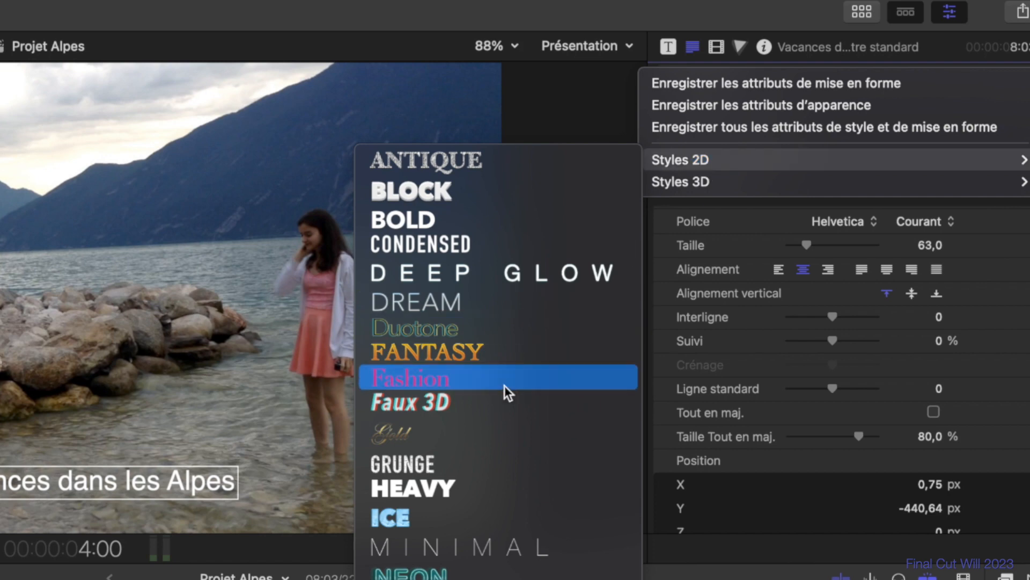
pyautogui.press('Escape')
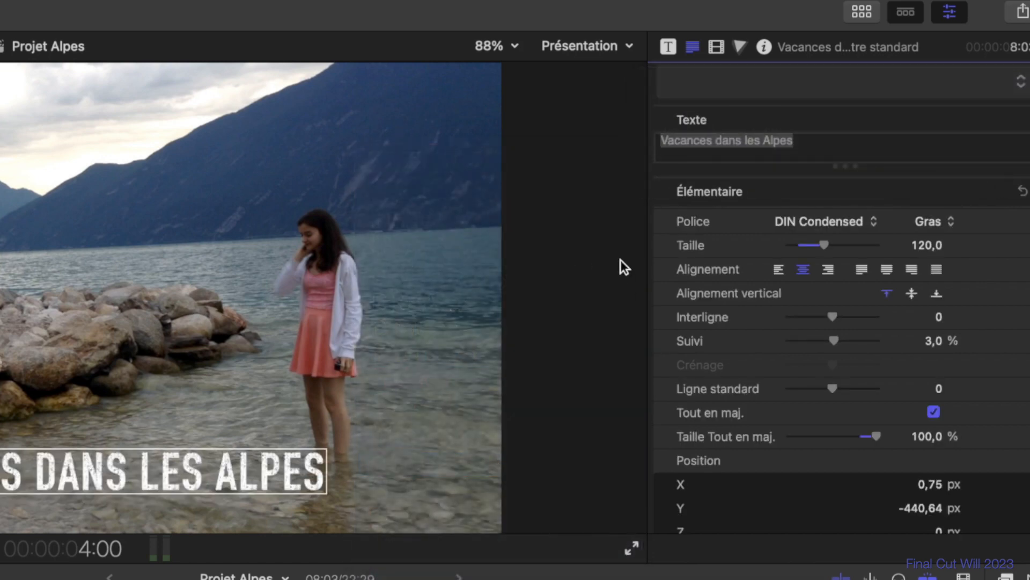
# Apply the Blue Plastic 3D style to the "Vacances dans les Alpes" title
pyautogui.click(709, 82)
pyautogui.moveTo(709, 180)
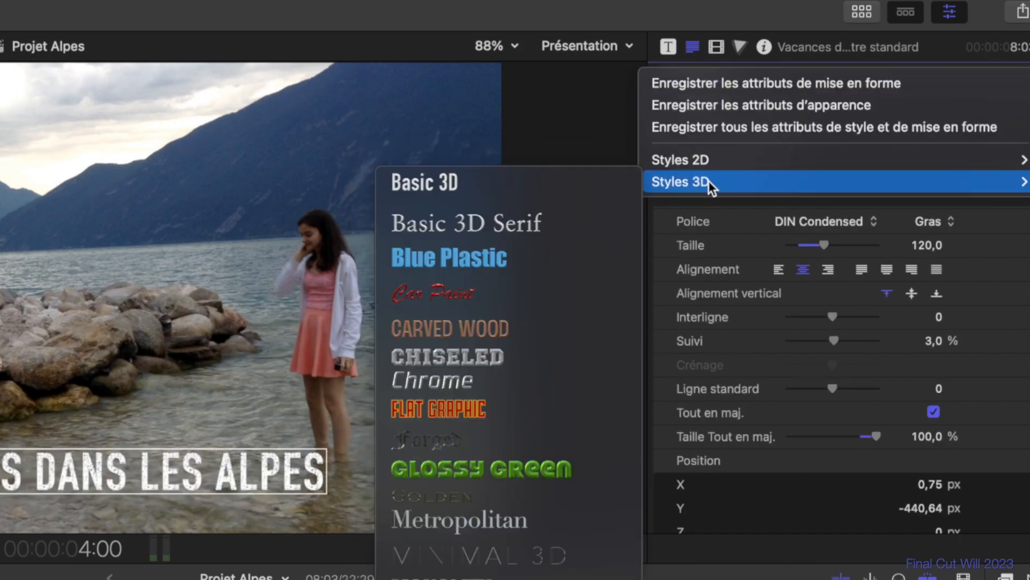
pyautogui.click(522, 252)
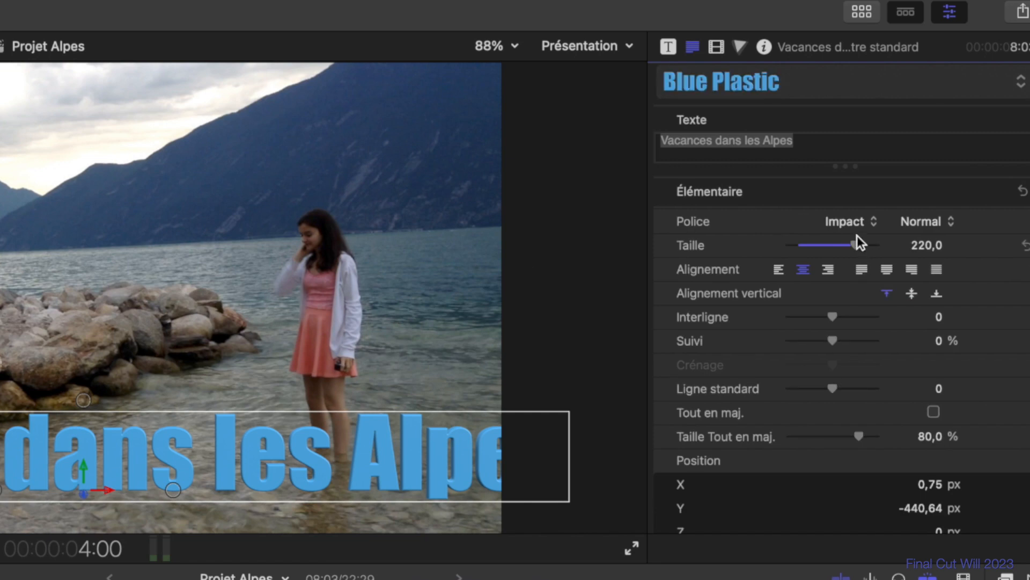
# Set the title text's size to 165 and its tracking (Suivi) to 2,03 %, and show its 3D material settings
pyautogui.moveTo(854, 245)
pyautogui.mouseDown()
pyautogui.moveTo(819, 246)
pyautogui.moveTo(836, 249)
pyautogui.mouseUp()
pyautogui.moveTo(832, 340); pyautogui.dragTo(833, 340)
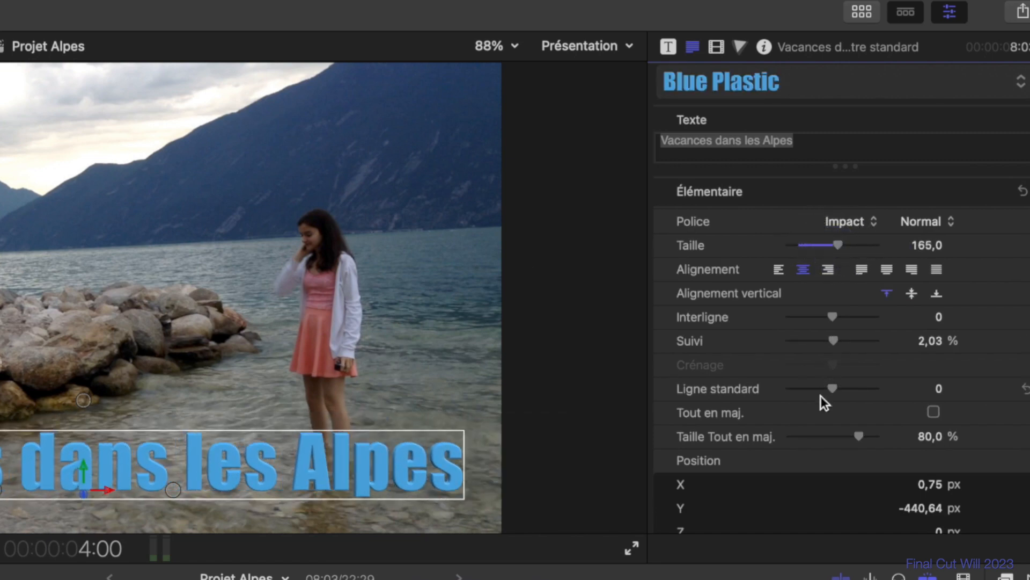
pyautogui.scroll(-10, 820, 395)
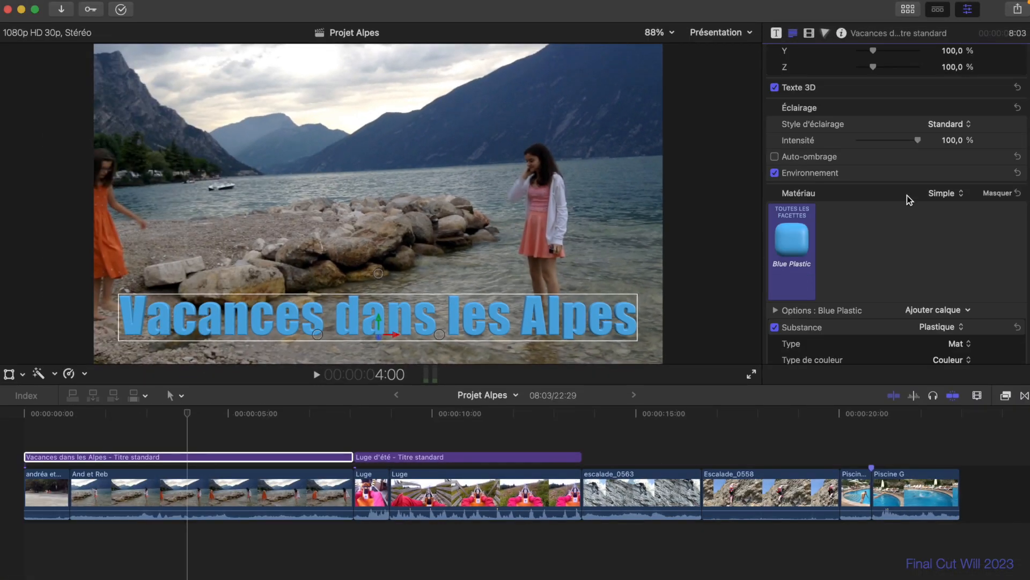
pyautogui.scroll(-3, 907, 195)
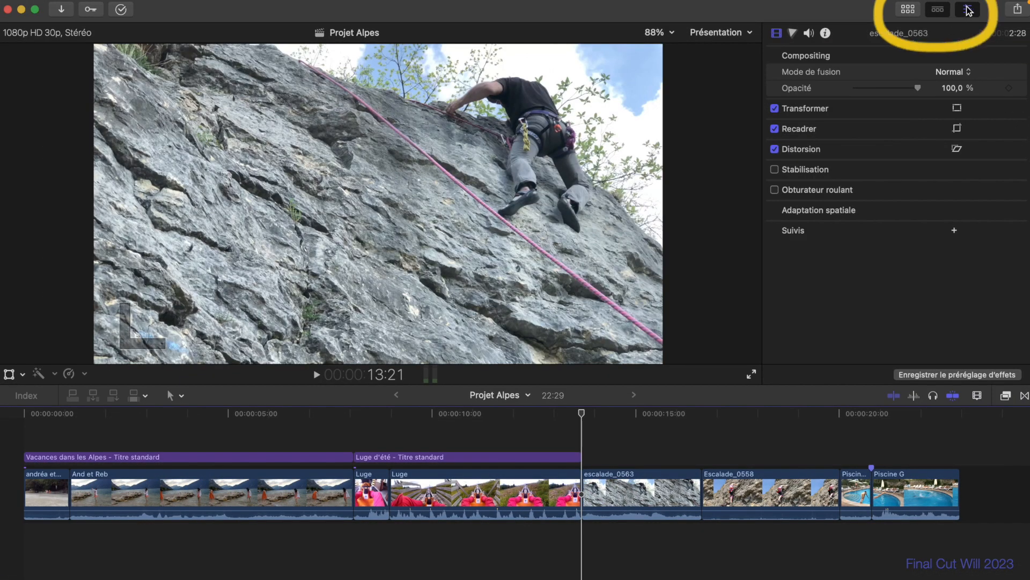
# Hide the inspector, bring back the browser and list the installed titles of the 3D category
pyautogui.click(968, 10)
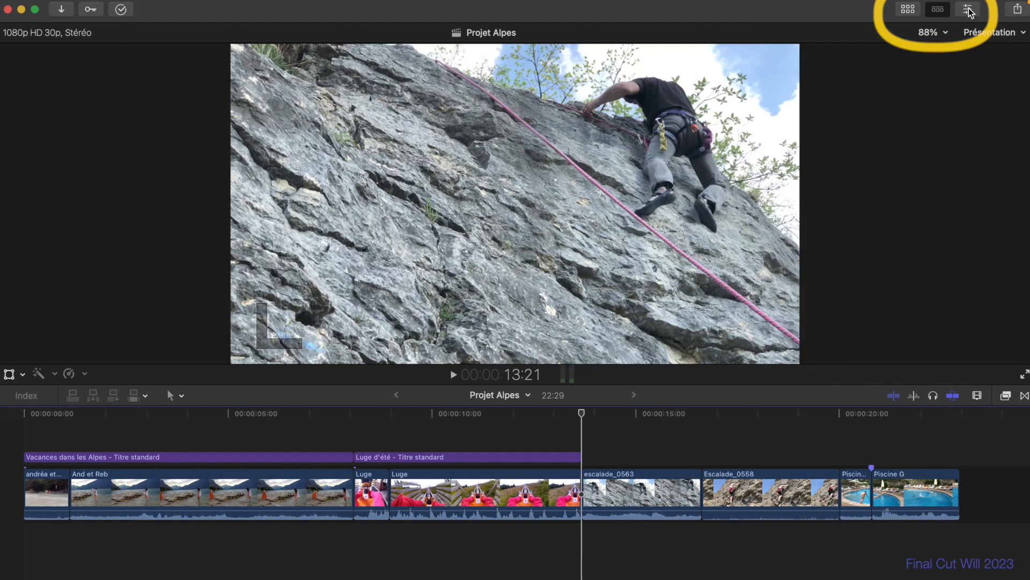
pyautogui.click(915, 13)
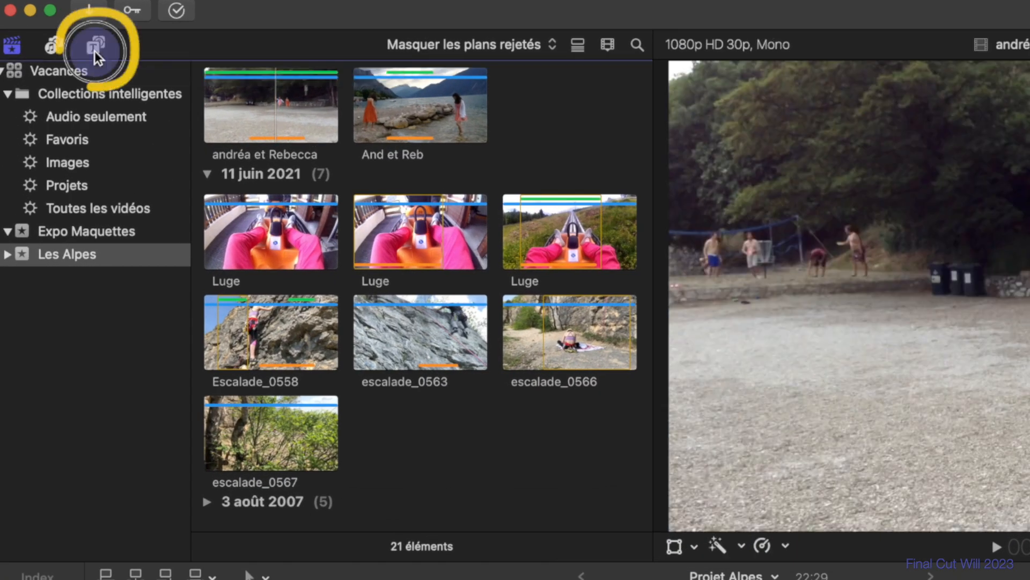
pyautogui.click(95, 49)
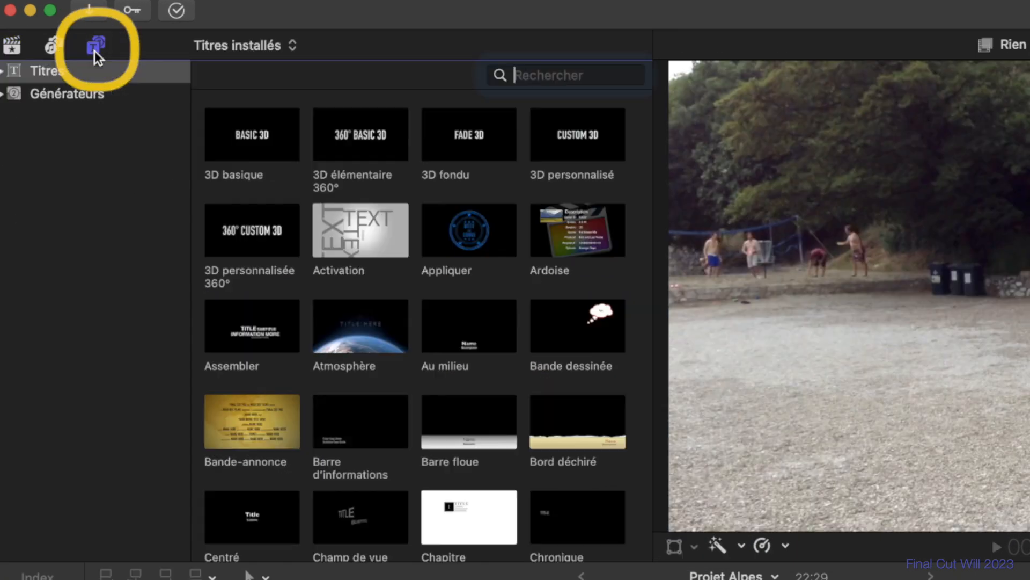
pyautogui.click(3, 71)
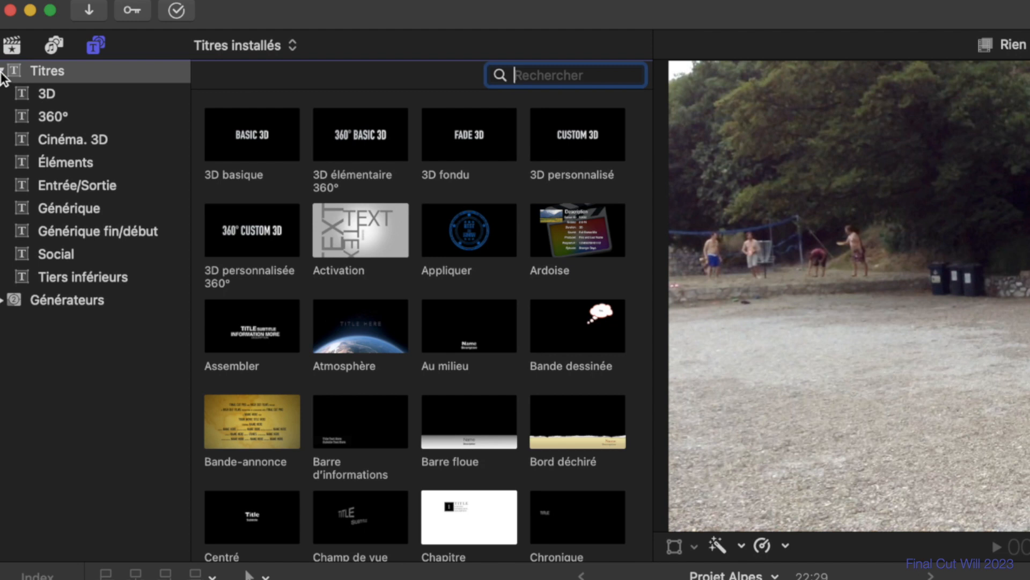
pyautogui.click(73, 96)
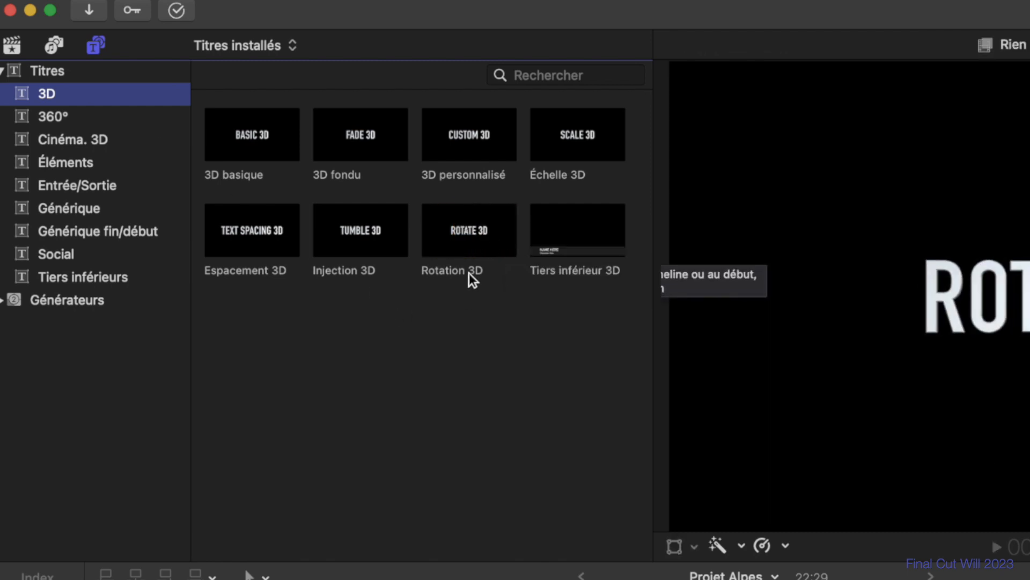
# Place the Rotation 3D title above the start of escalade_0563 and trim its end to match that clip's end
pyautogui.click(465, 231)
pyautogui.moveTo(464, 231); pyautogui.dragTo(583, 432)
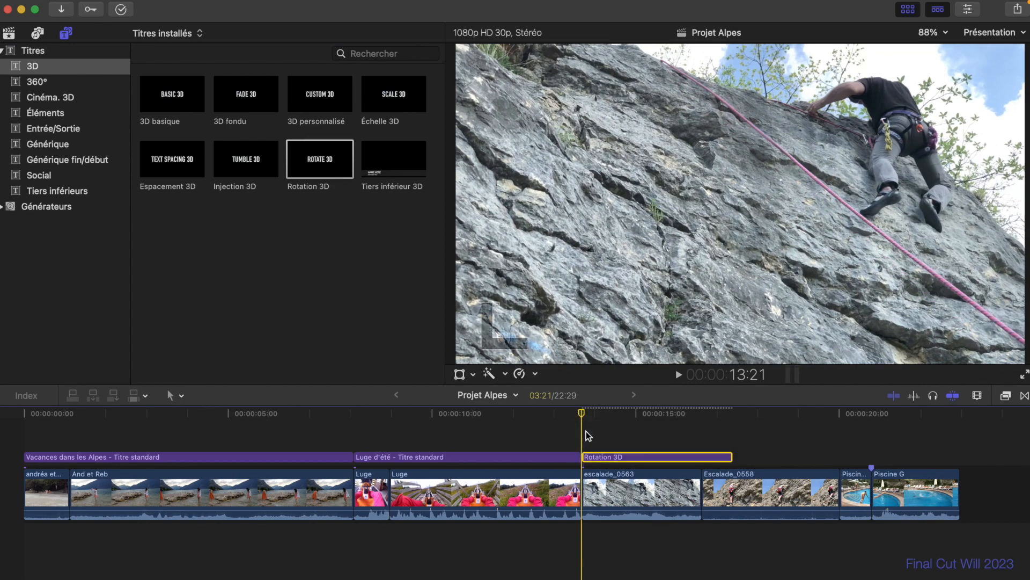
pyautogui.moveTo(729, 458); pyautogui.dragTo(702, 456)
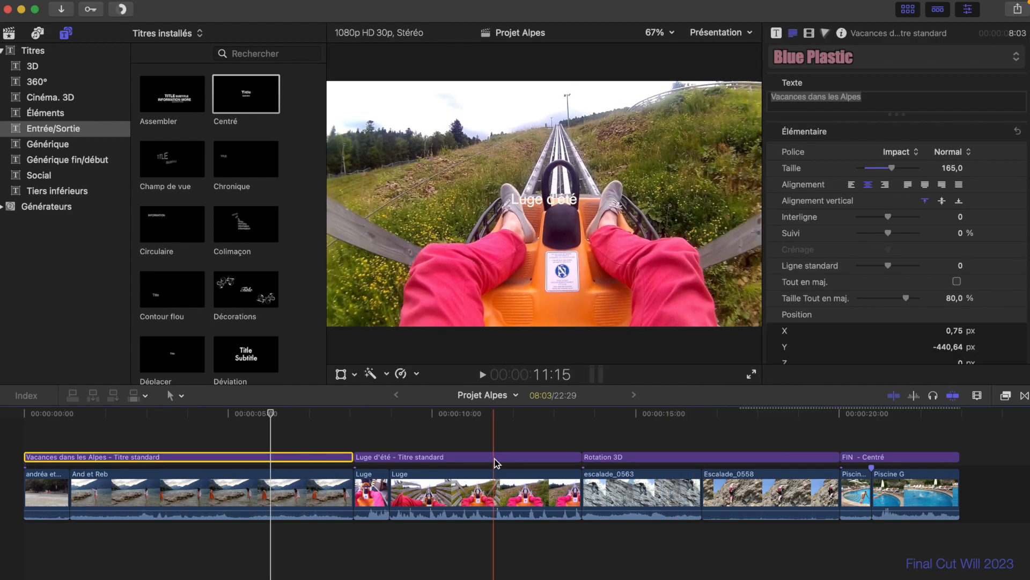
# Stack the Luge d'été and Rotation 3D titles above Vacances dans les Alpes, and lower the ROTATE 3D text to about Y -159 px
pyautogui.moveTo(408, 457); pyautogui.dragTo(132, 439)
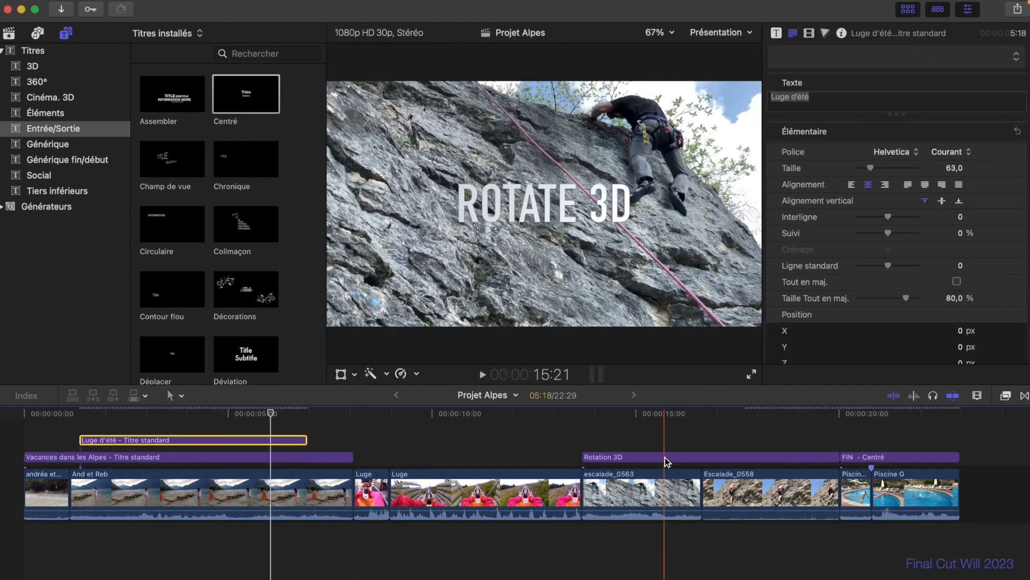
pyautogui.moveTo(666, 457); pyautogui.dragTo(141, 426)
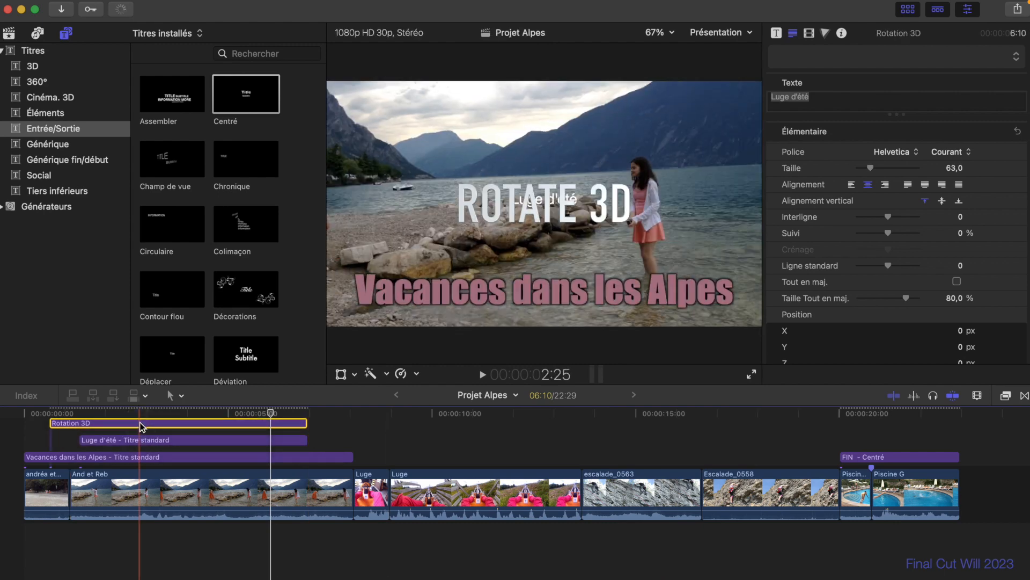
pyautogui.click(197, 413)
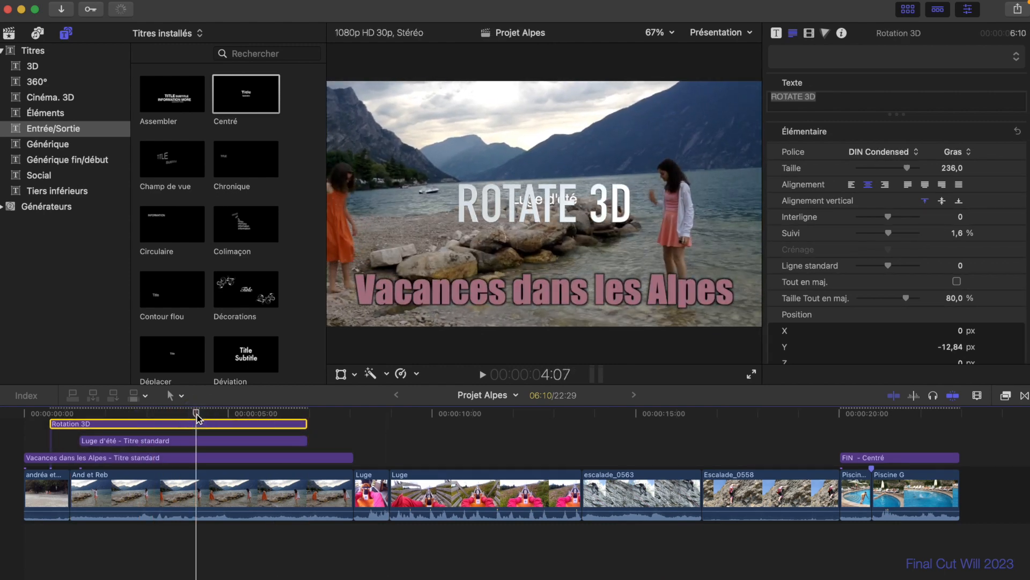
pyautogui.moveTo(499, 224); pyautogui.dragTo(497, 256)
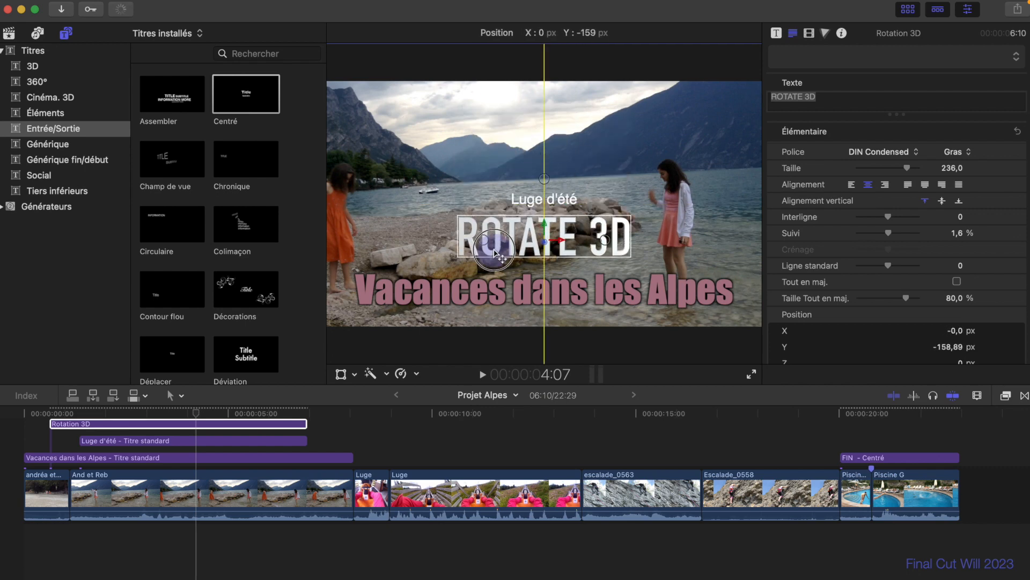